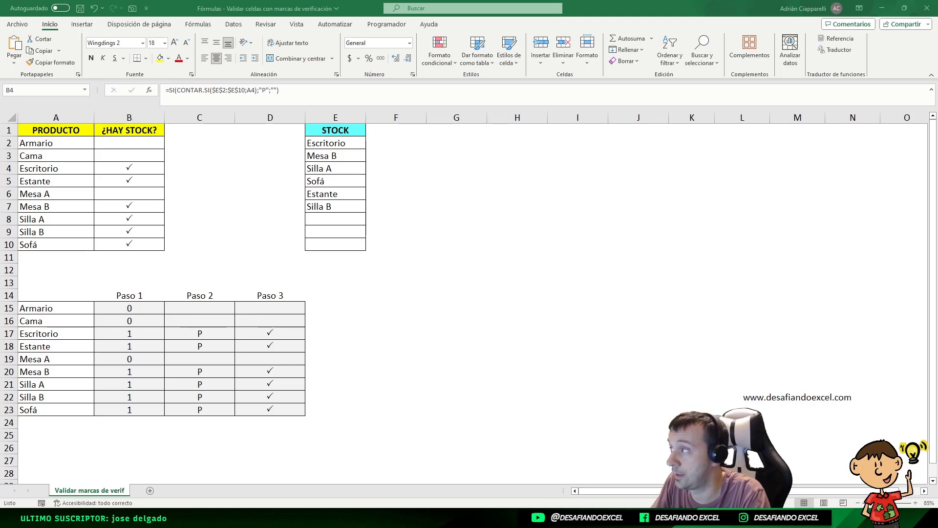
- Switch to the "Tutoriales - Cómo validar datos en Excel" workbook and maximize its window
{"action": "left_click_drag", "start_coordinate": [0, 73], "coordinate": [574, 87]}
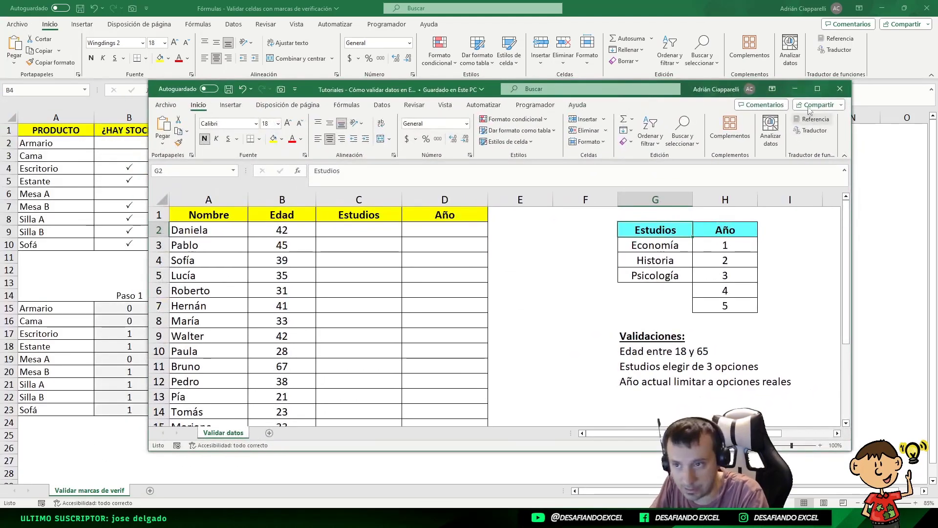
{"action": "left_click", "coordinate": [819, 91]}
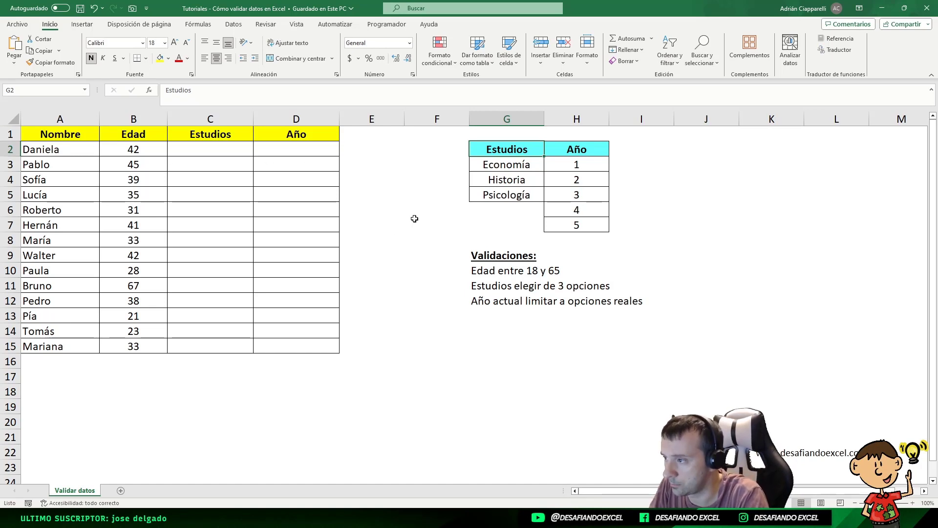
- Examine the Estudios and Año option lists, the written validation rules and the ages in the Edad column
{"action": "left_click", "coordinate": [509, 165]}
{"action": "left_click_drag", "start_coordinate": [509, 174], "coordinate": [509, 198]}
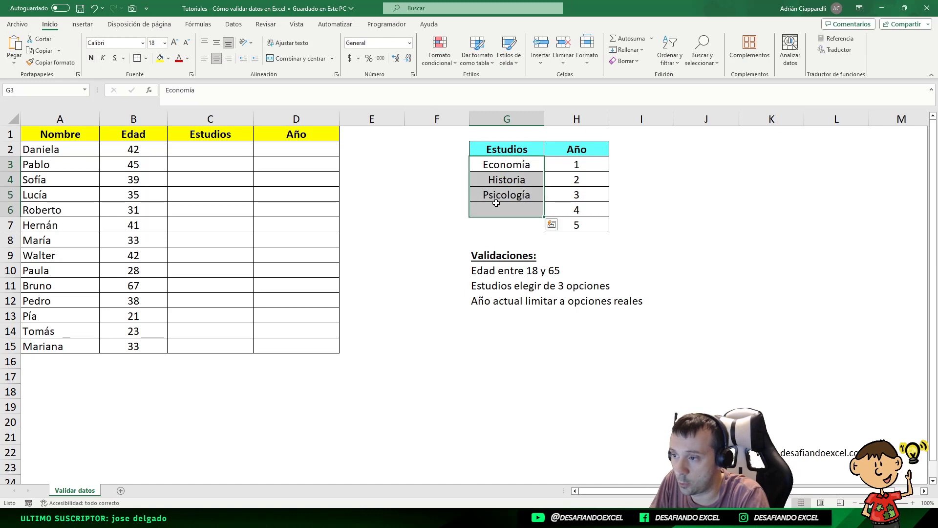
{"action": "left_click", "coordinate": [503, 150]}
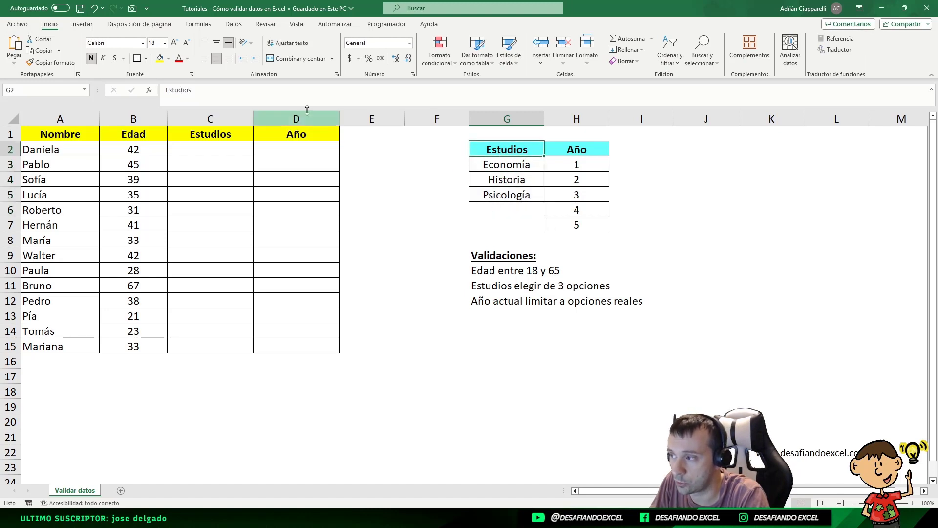
{"action": "left_click_drag", "start_coordinate": [591, 161], "coordinate": [582, 226]}
{"action": "left_click_drag", "start_coordinate": [296, 149], "coordinate": [295, 346]}
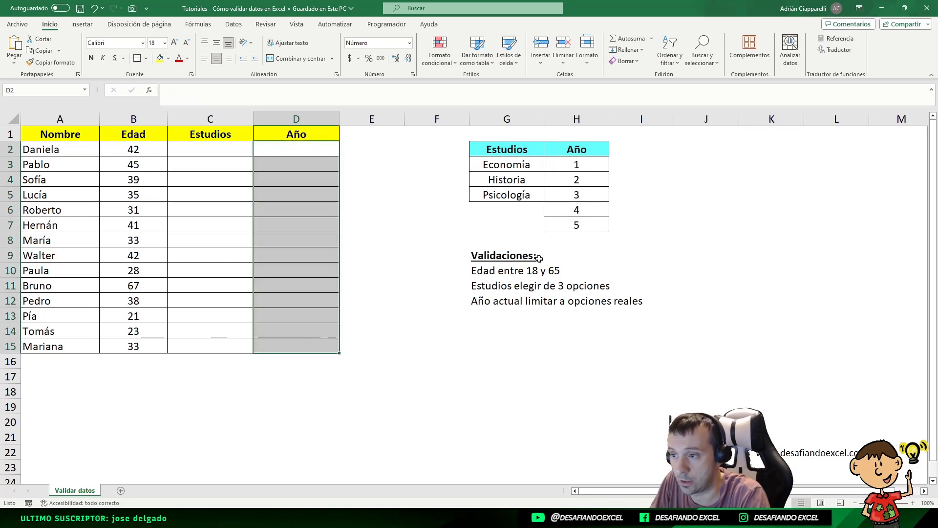
{"action": "left_click", "coordinate": [625, 212]}
{"action": "left_click", "coordinate": [501, 256]}
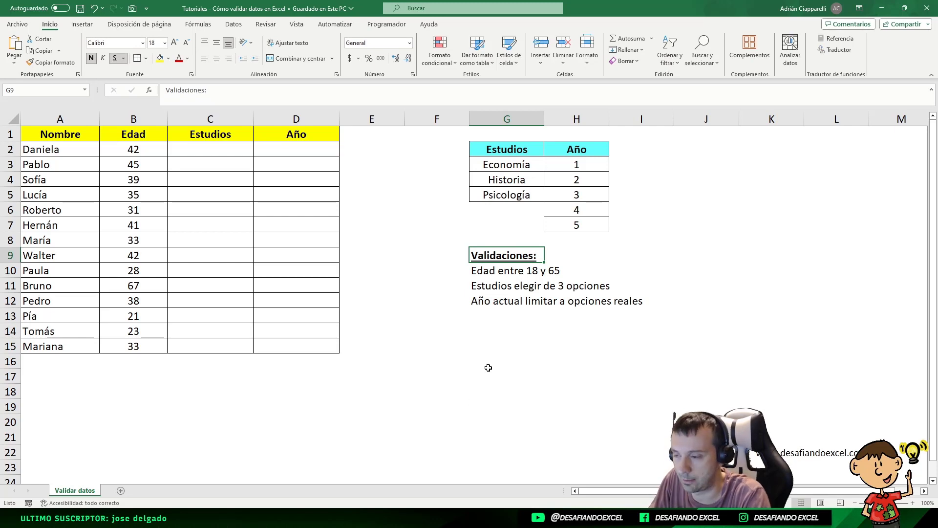
{"action": "left_click", "coordinate": [473, 272]}
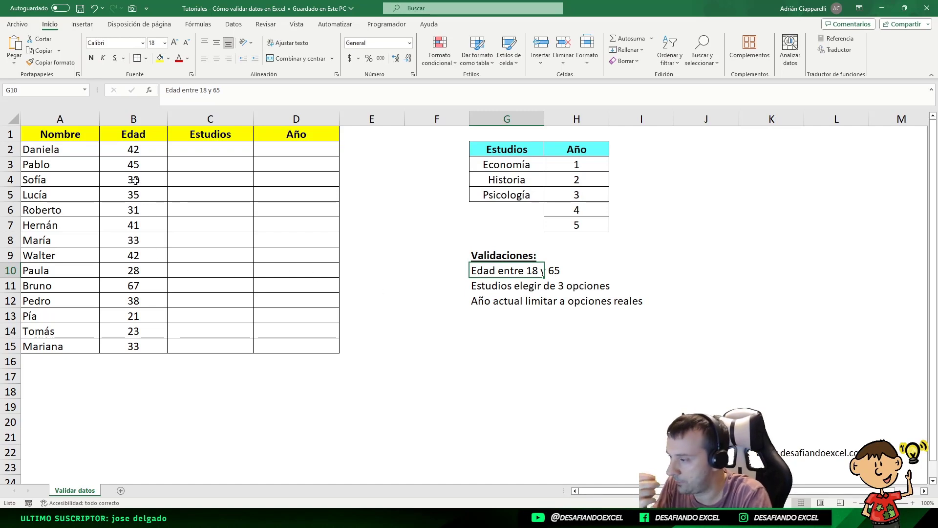
{"action": "left_click_drag", "start_coordinate": [137, 149], "coordinate": [104, 349]}
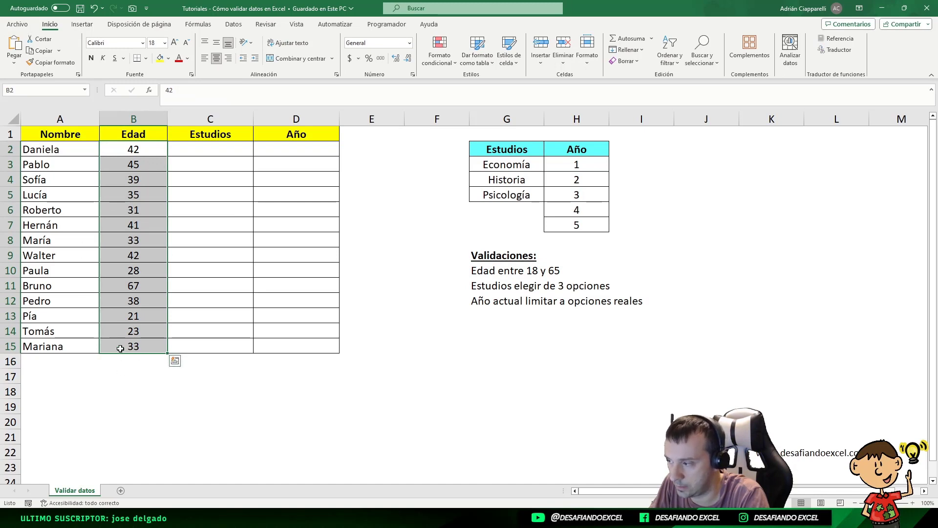
{"action": "left_click", "coordinate": [145, 287]}
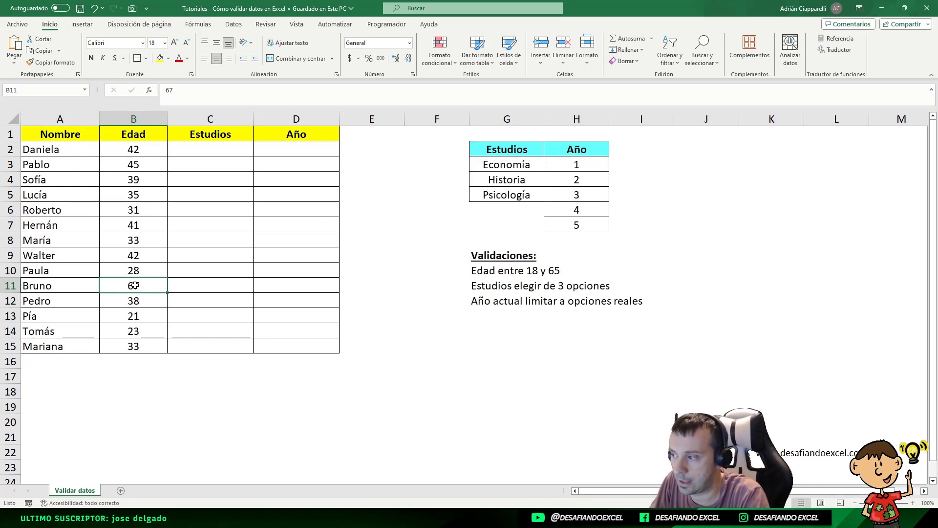
- Start a data validation rule for the ages in B2:B15 that allows only whole numbers (Número entero)
{"action": "left_click_drag", "start_coordinate": [133, 149], "coordinate": [135, 346]}
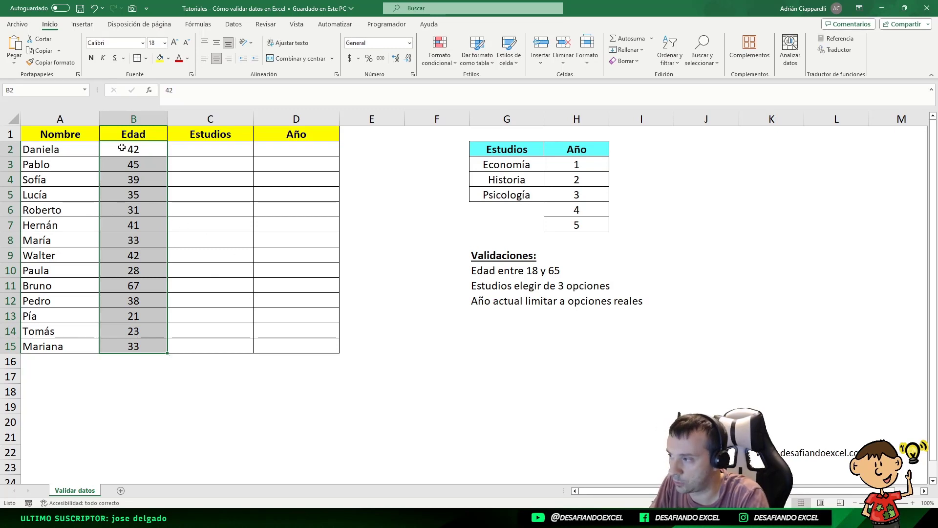
{"action": "left_click_drag", "start_coordinate": [122, 148], "coordinate": [130, 350]}
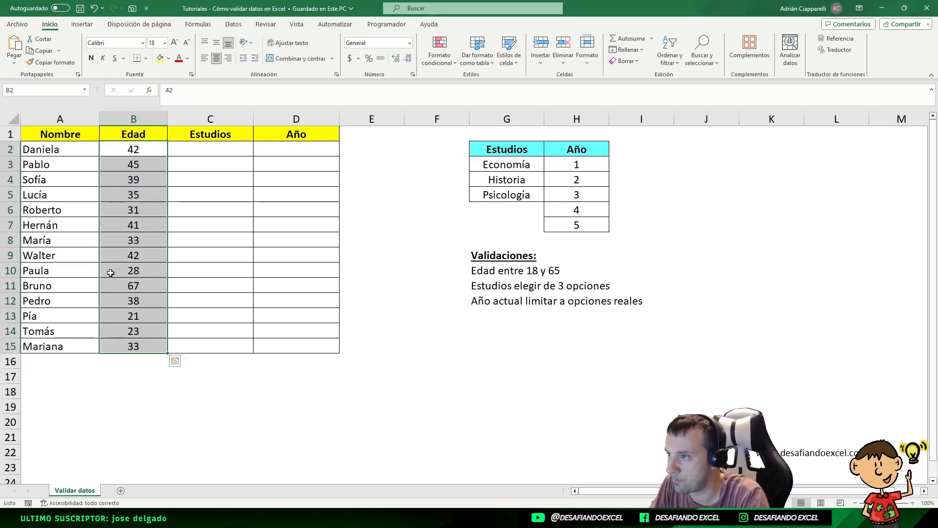
{"action": "left_click", "coordinate": [234, 25]}
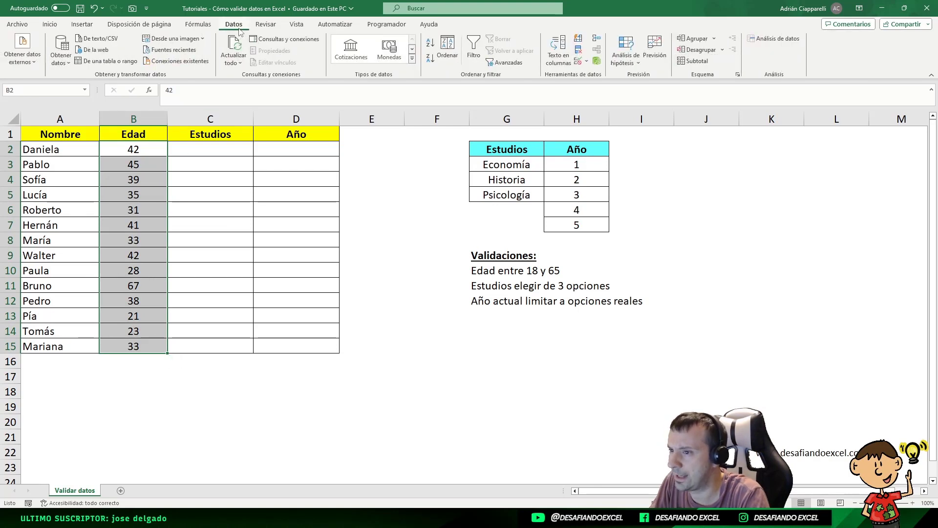
{"action": "left_click", "coordinate": [586, 63]}
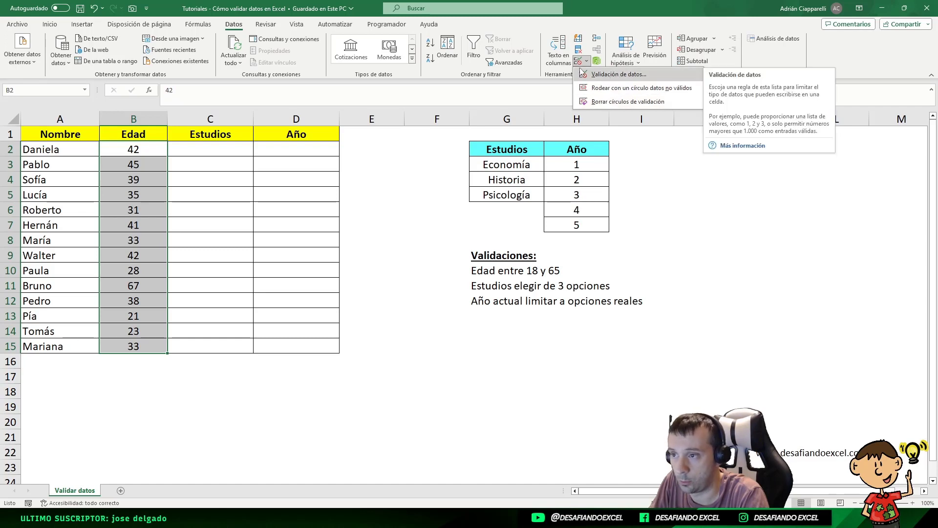
{"action": "left_click", "coordinate": [609, 75]}
{"action": "left_click_drag", "start_coordinate": [435, 244], "coordinate": [489, 106]}
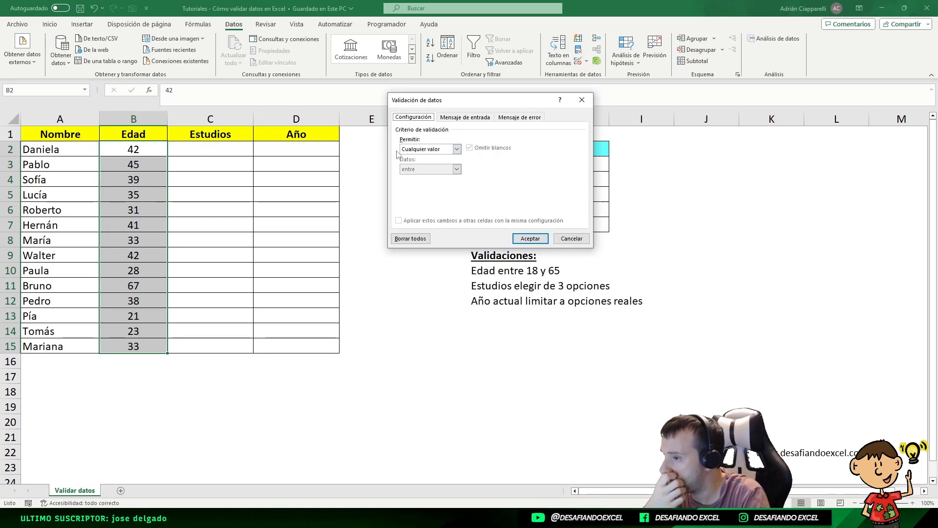
{"action": "left_click", "coordinate": [429, 150]}
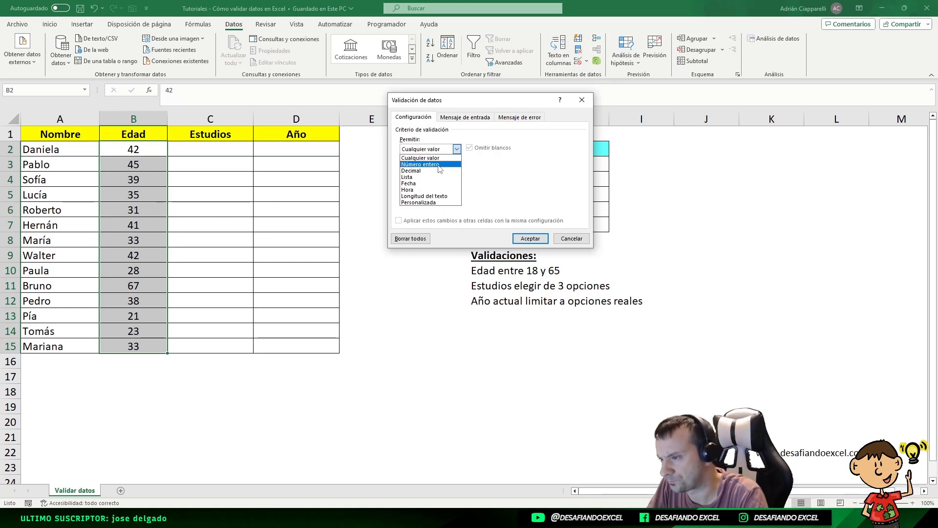
{"action": "left_click", "coordinate": [438, 165]}
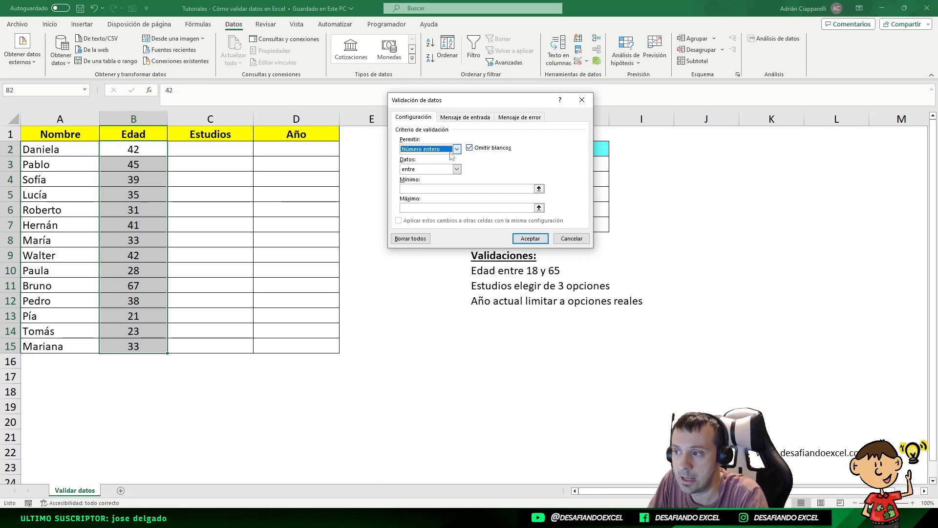
- Limit the whole-number rule to values between a minimum of 18 and a maximum of 65, and apply it
{"action": "left_click", "coordinate": [433, 170]}
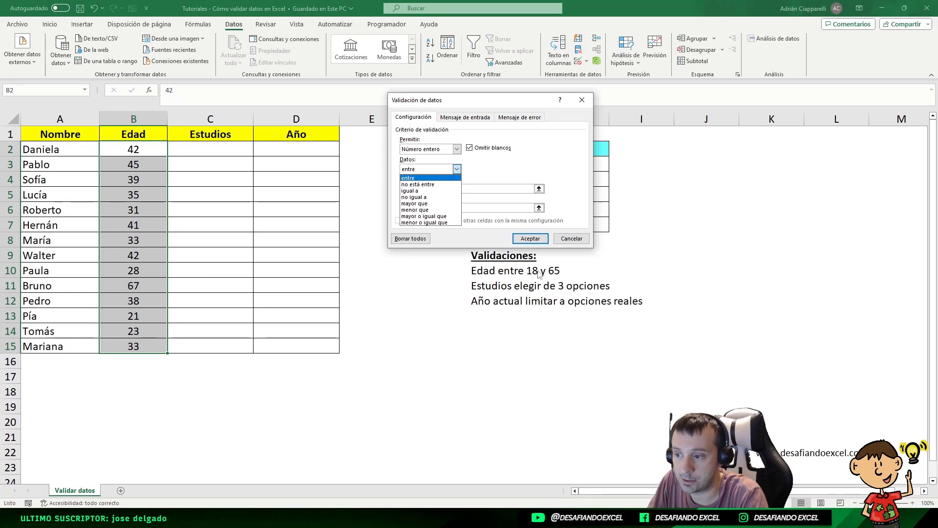
{"action": "left_click", "coordinate": [415, 179]}
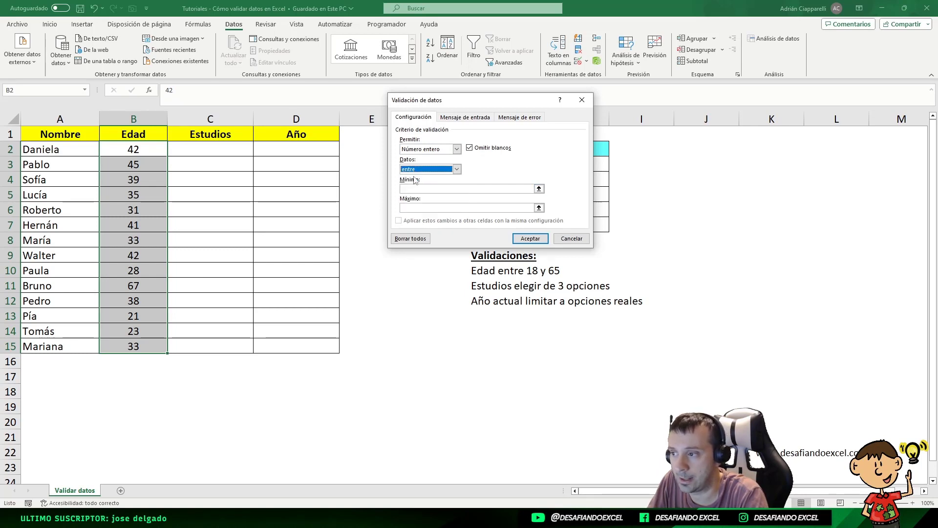
{"action": "left_click", "coordinate": [419, 189]}
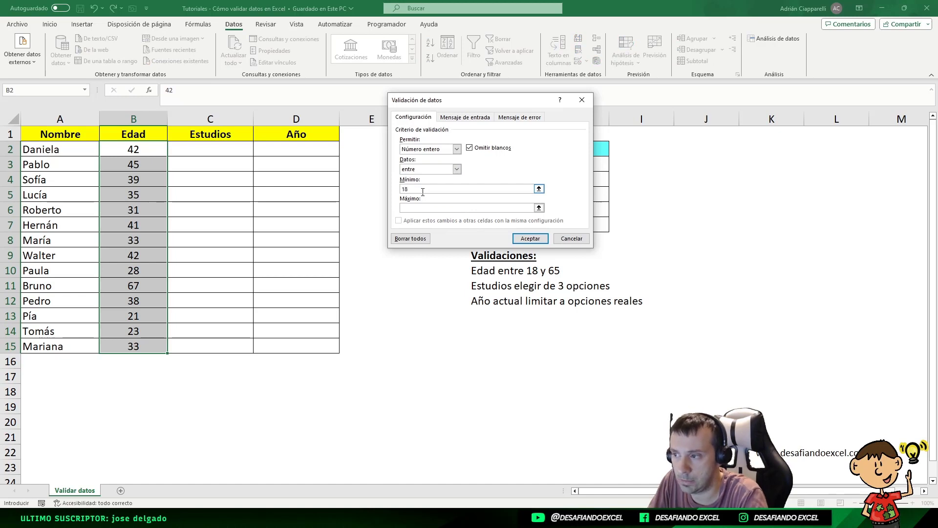
{"action": "left_click", "coordinate": [411, 207]}
{"action": "type", "text": "65"}
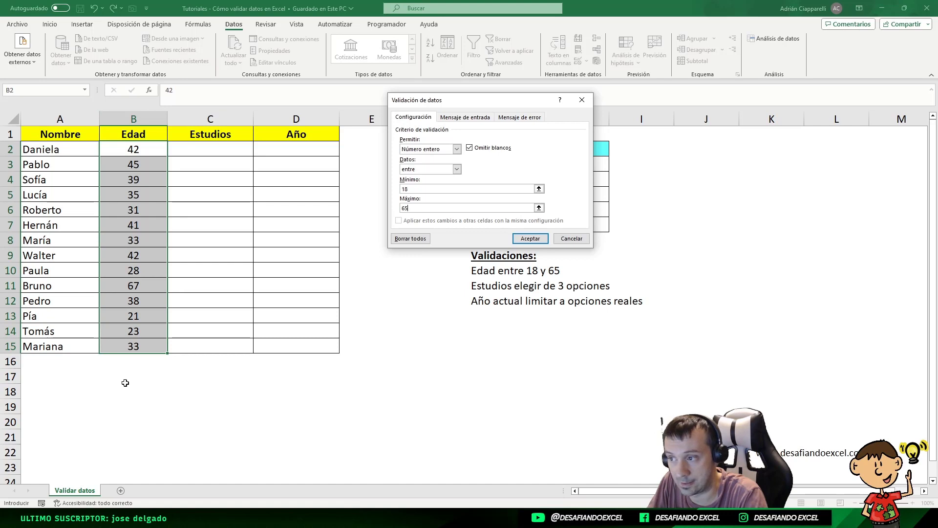
{"action": "left_click", "coordinate": [526, 240]}
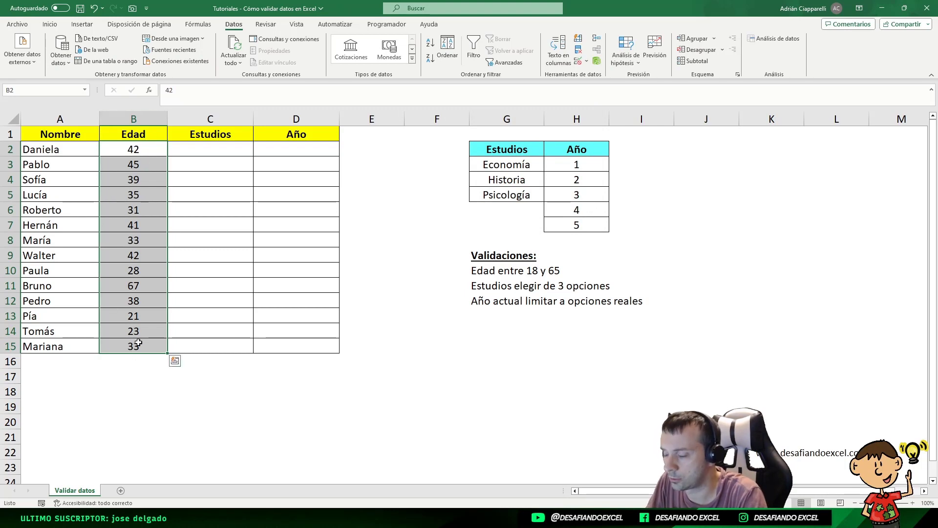
- Test the age rule by trying to enter 15 in cell B2, and cancel the entry
{"action": "double_click", "coordinate": [148, 149]}
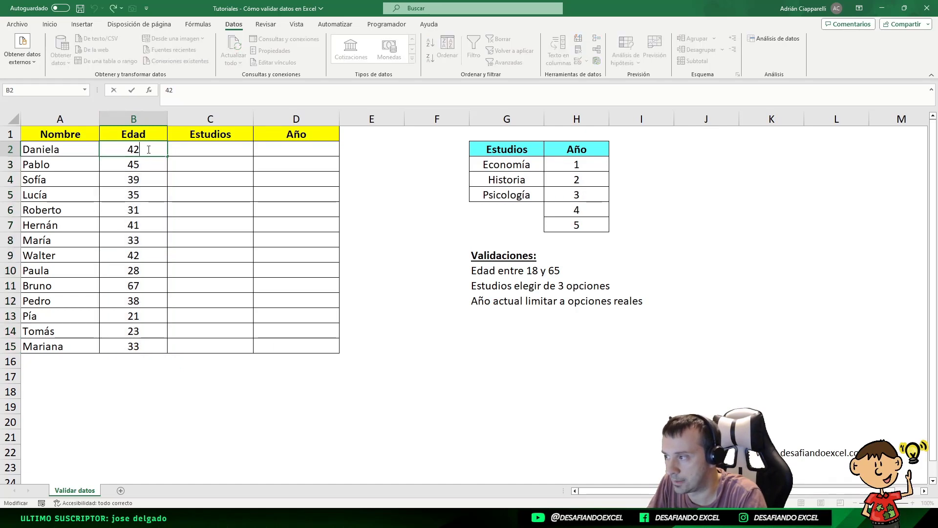
{"action": "left_click_drag", "start_coordinate": [142, 149], "coordinate": [123, 149]}
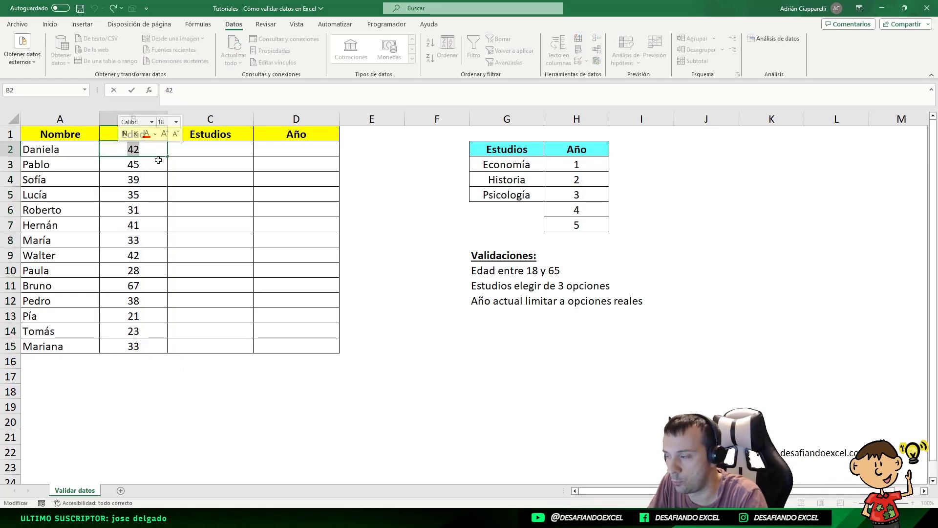
{"action": "type", "text": "15"}
{"action": "key", "text": "Return"}
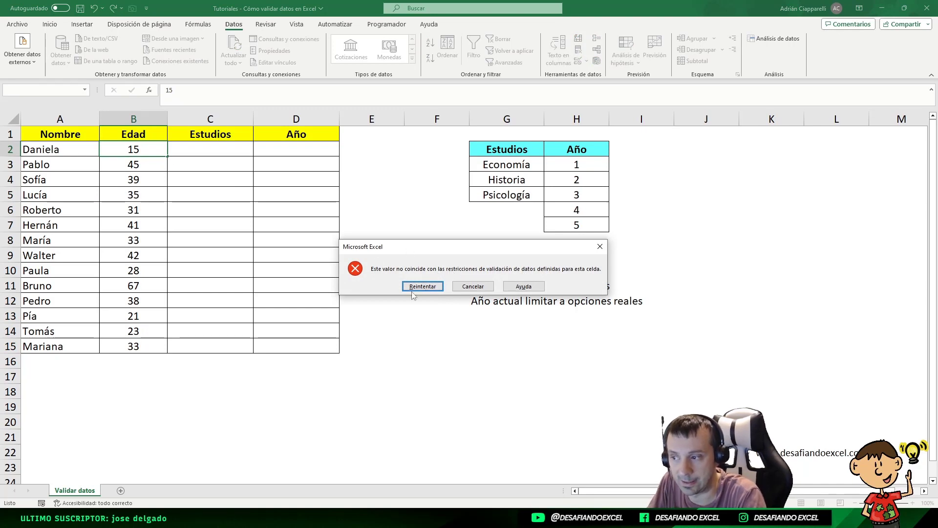
{"action": "left_click", "coordinate": [472, 286]}
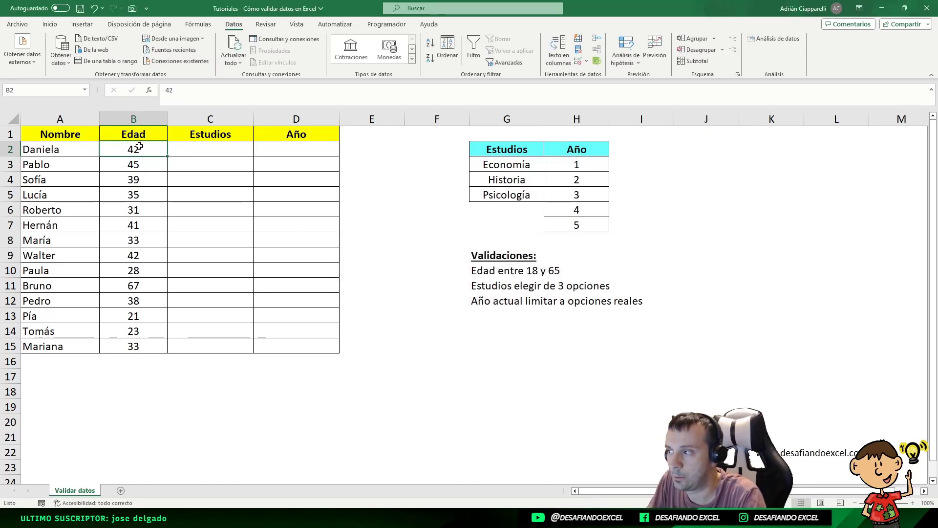
- Test the age rule with 55 in cell B2, and undo the entry
{"action": "type", "text": "55"}
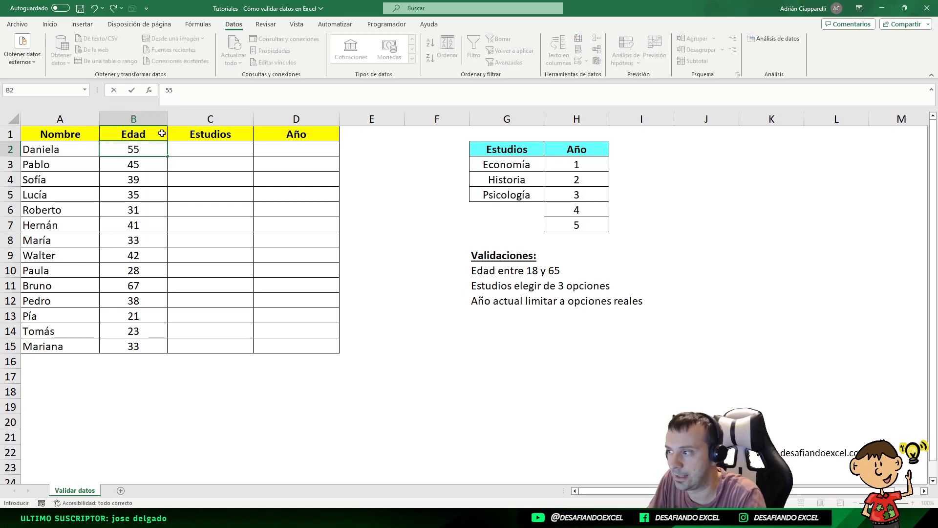
{"action": "key", "text": "Return"}
{"action": "left_click", "coordinate": [150, 148]}
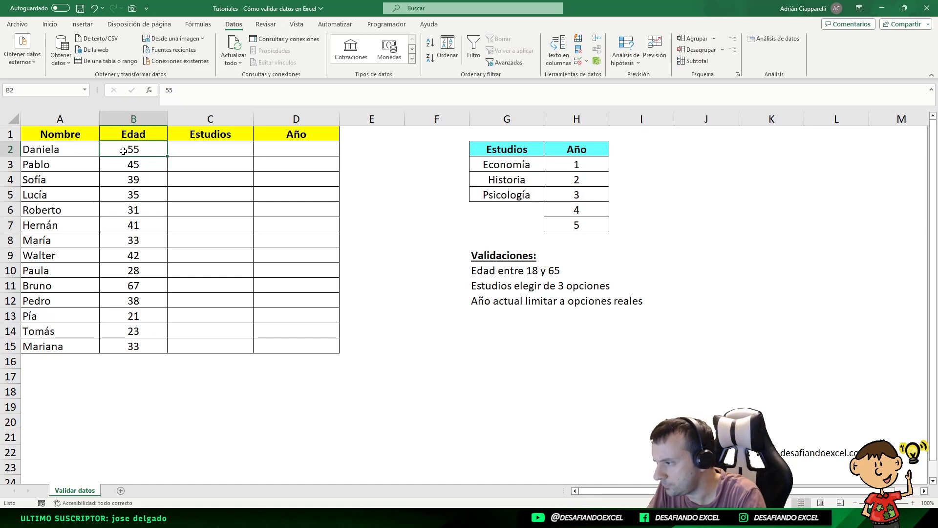
{"action": "key", "text": "ctrl+z"}
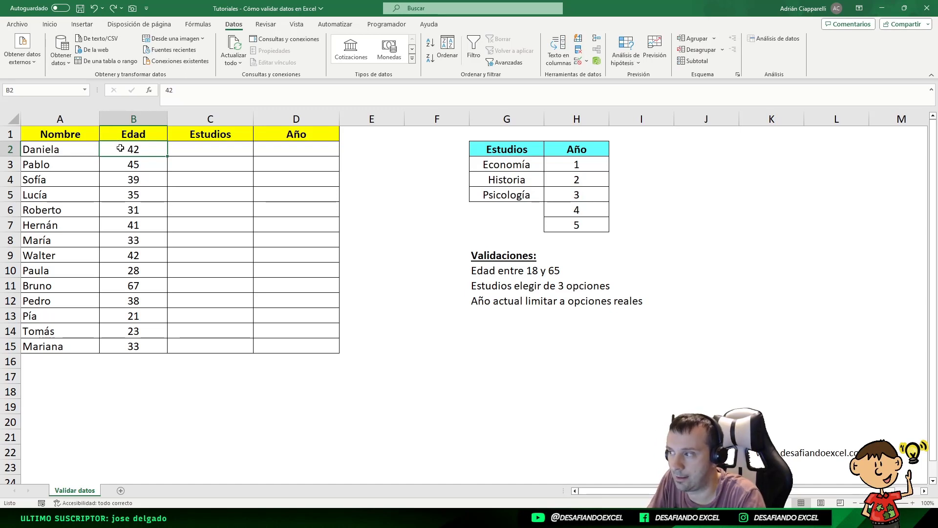
- Circle the invalid data among the ages in B2:B15
{"action": "left_click_drag", "start_coordinate": [120, 148], "coordinate": [113, 344]}
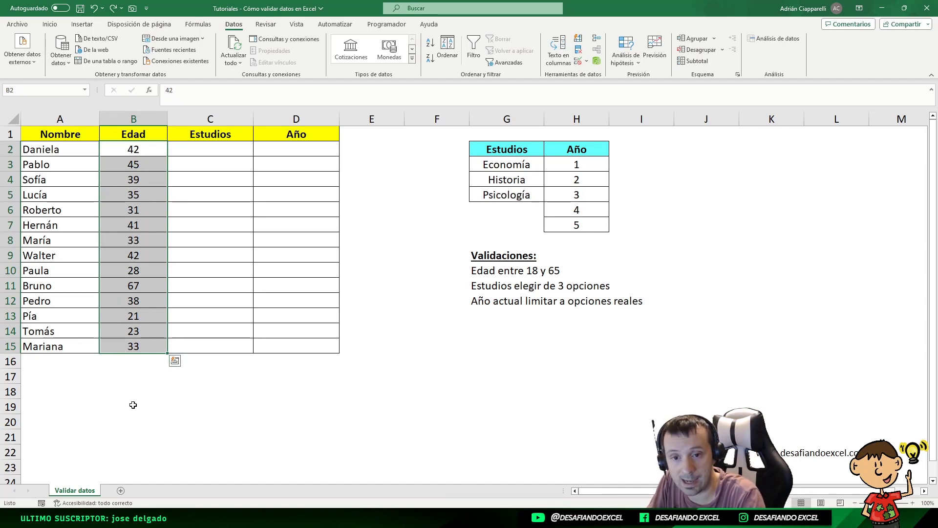
{"action": "left_click", "coordinate": [588, 62]}
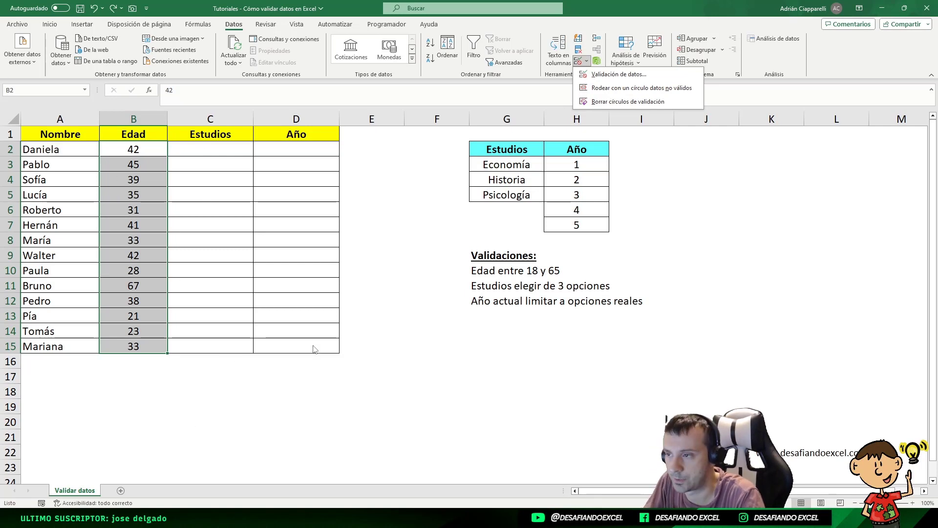
{"action": "left_click", "coordinate": [635, 88]}
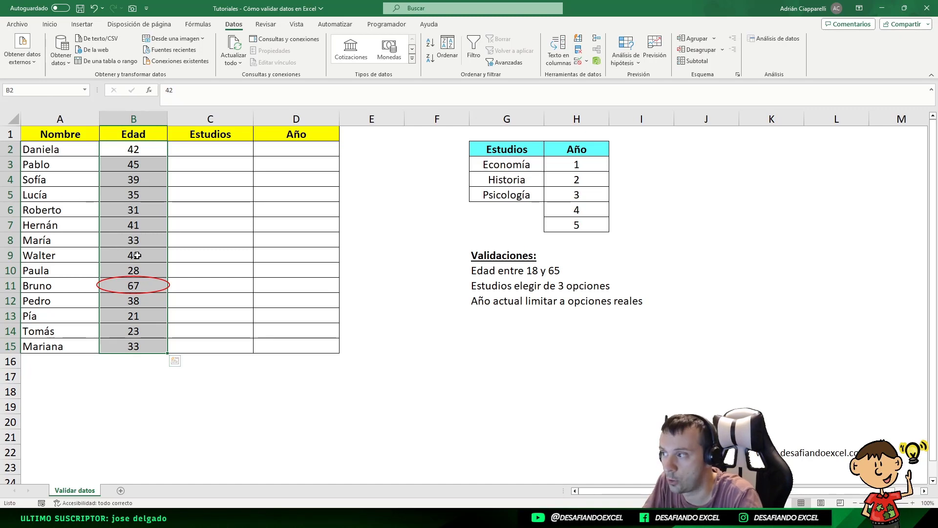
- Correct the circled age in cell B11 to 55
{"action": "left_click", "coordinate": [140, 283]}
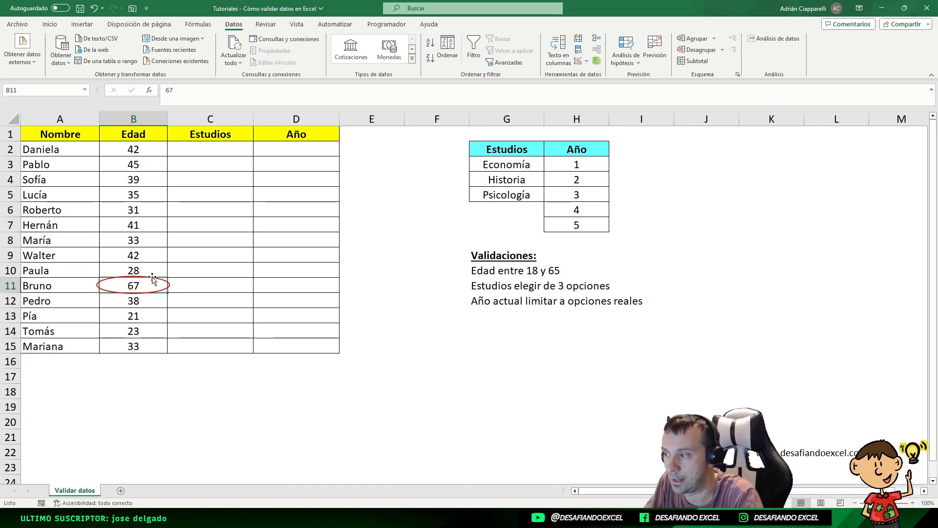
{"action": "double_click", "coordinate": [150, 285]}
{"action": "left_click_drag", "start_coordinate": [150, 286], "coordinate": [79, 280]}
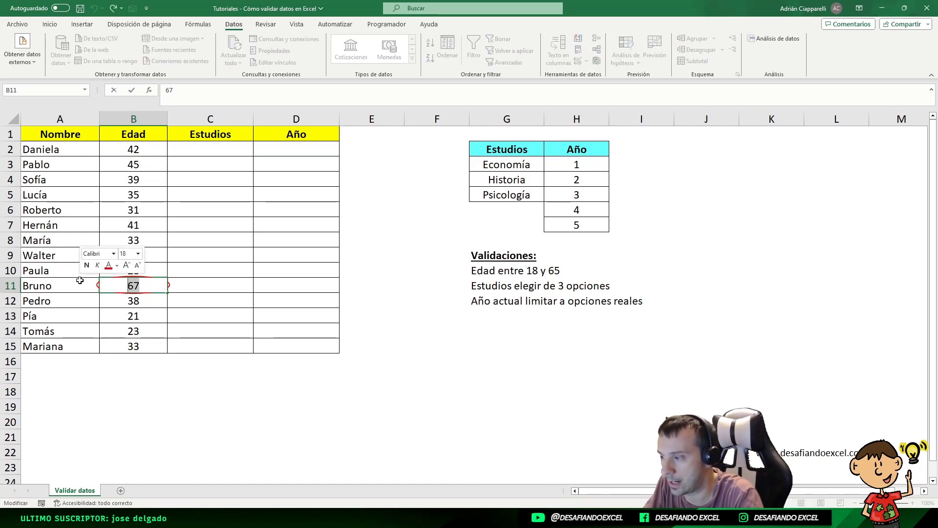
{"action": "type", "text": "55"}
{"action": "key", "text": "Return"}
{"action": "left_click", "coordinate": [122, 284]}
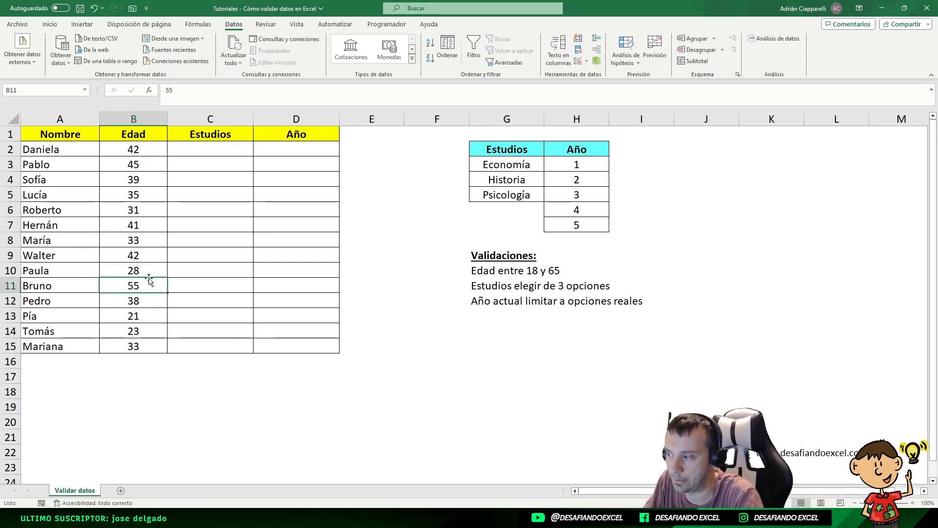
{"action": "left_click", "coordinate": [144, 228]}
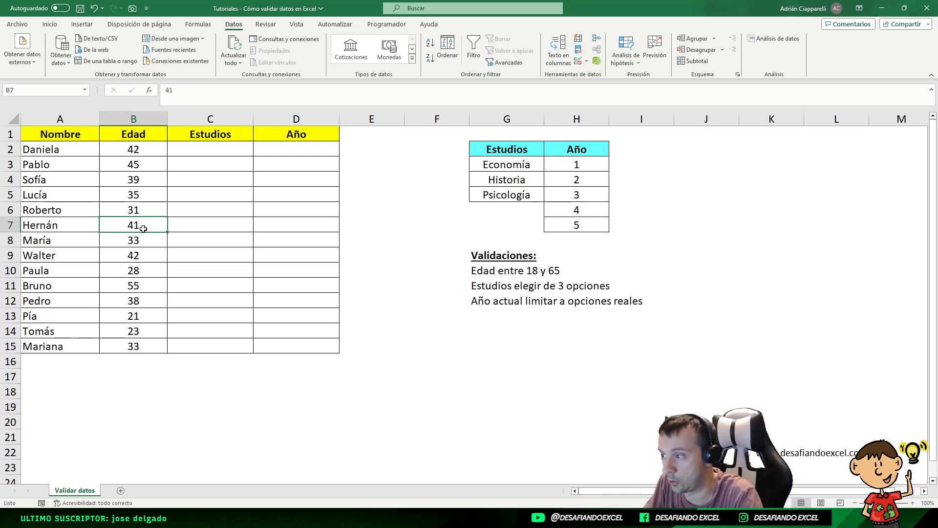
- Test the age rule by trying to enter 88 in cell B7, and cancel the entry
{"action": "type", "text": "88"}
{"action": "key", "text": "Return"}
{"action": "left_click", "coordinate": [467, 286]}
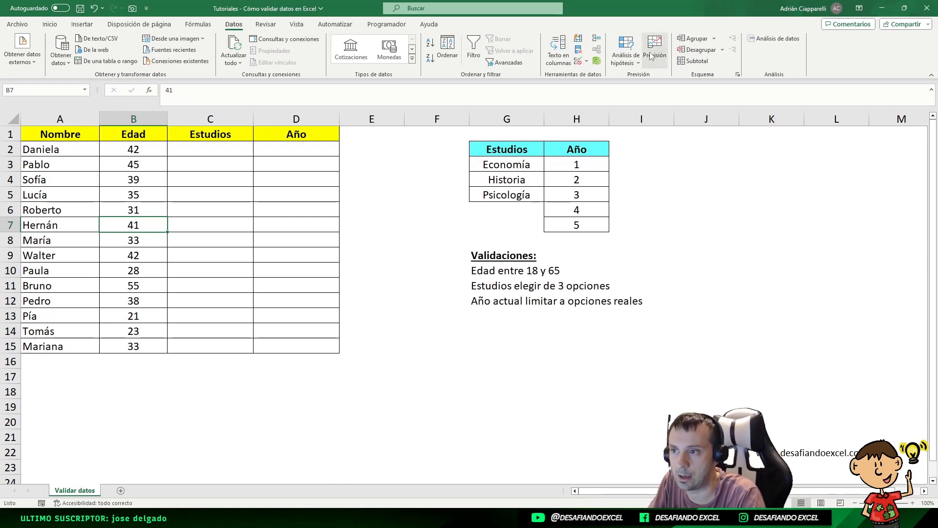
- Circle invalid data again to check the ages in B2:B15
{"action": "left_click", "coordinate": [586, 61]}
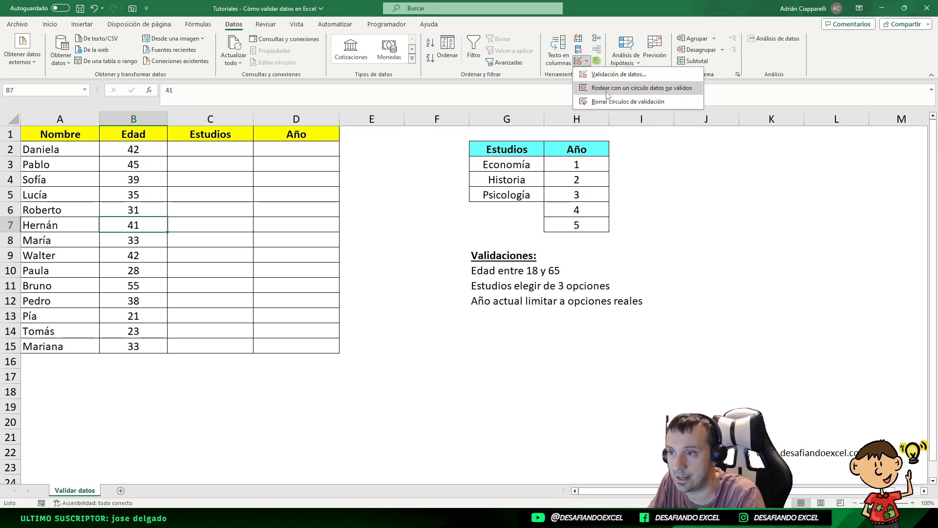
{"action": "left_click", "coordinate": [652, 89]}
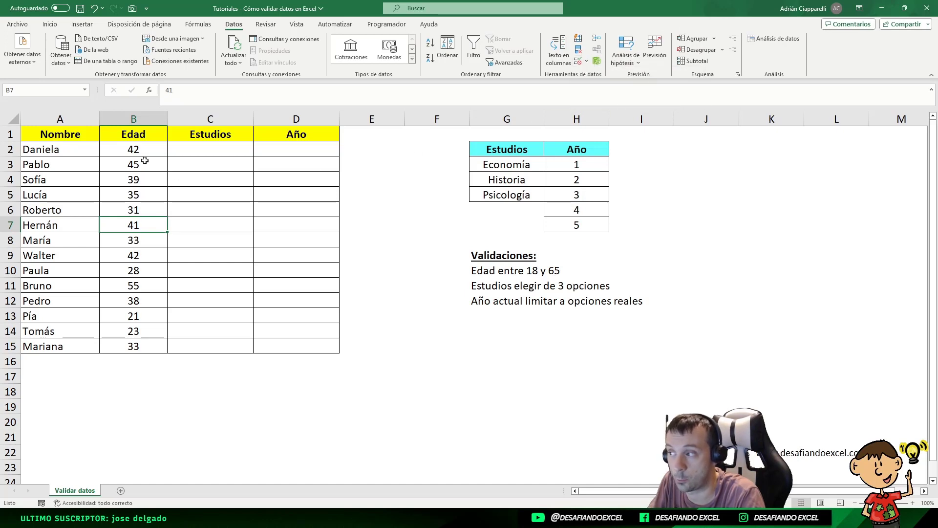
{"action": "left_click_drag", "start_coordinate": [142, 151], "coordinate": [131, 347]}
{"action": "left_click", "coordinate": [213, 313]}
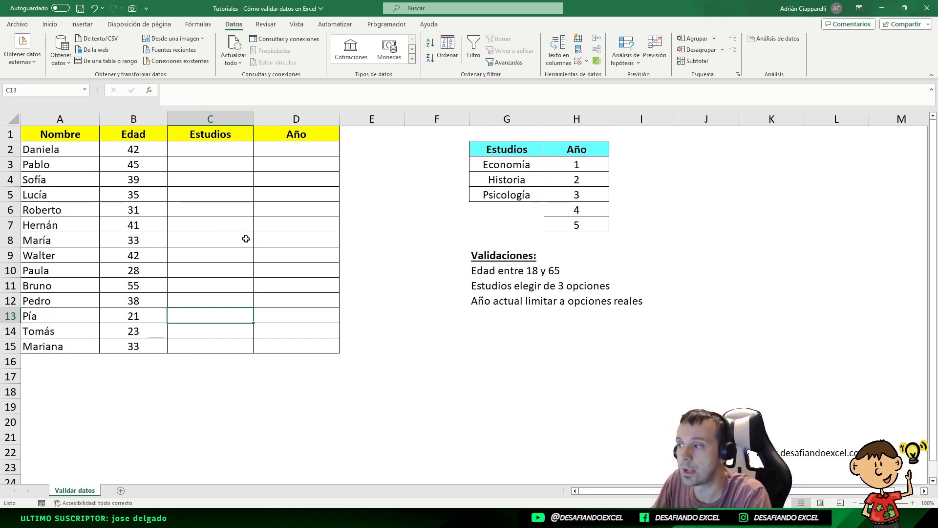
- Examine the studies rule in the Validaciones notes and its permitted options in G3:G5
{"action": "left_click", "coordinate": [505, 270]}
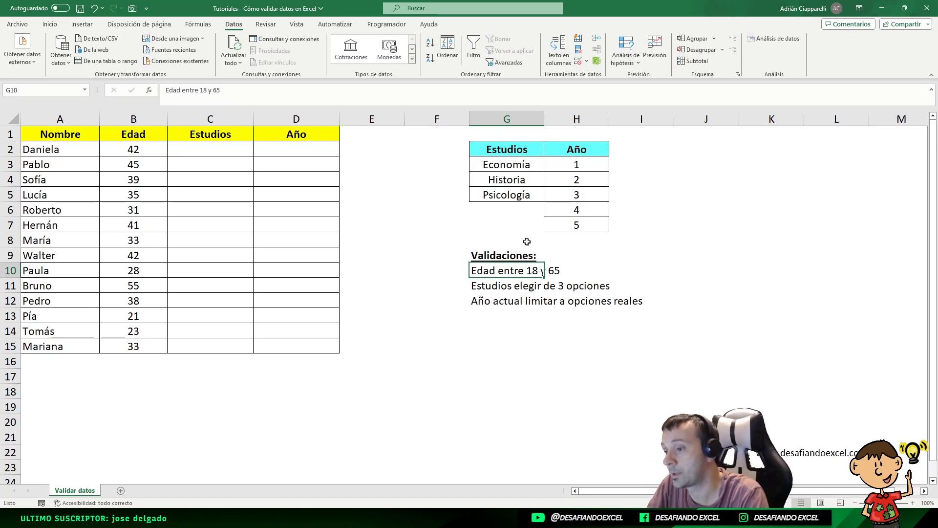
{"action": "left_click", "coordinate": [497, 284]}
{"action": "left_click", "coordinate": [203, 149]}
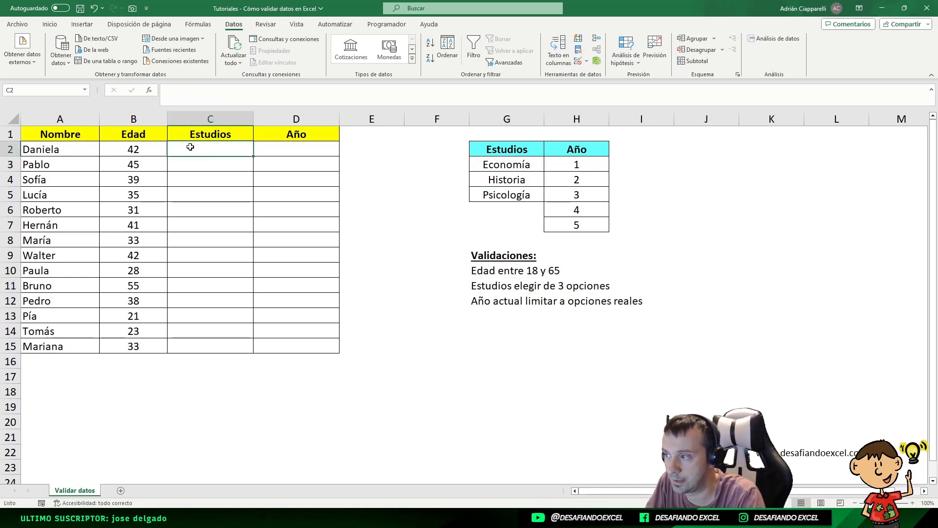
{"action": "left_click_drag", "start_coordinate": [182, 147], "coordinate": [198, 346]}
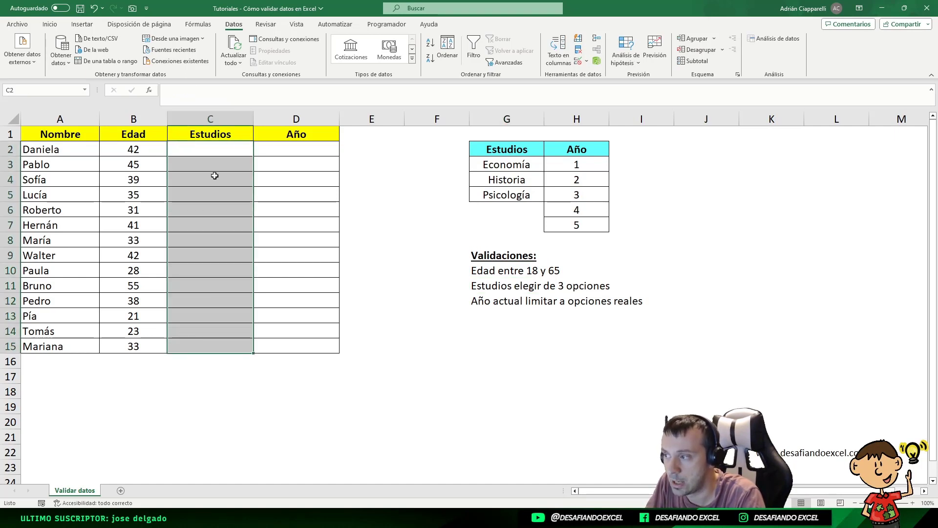
{"action": "left_click", "coordinate": [210, 154]}
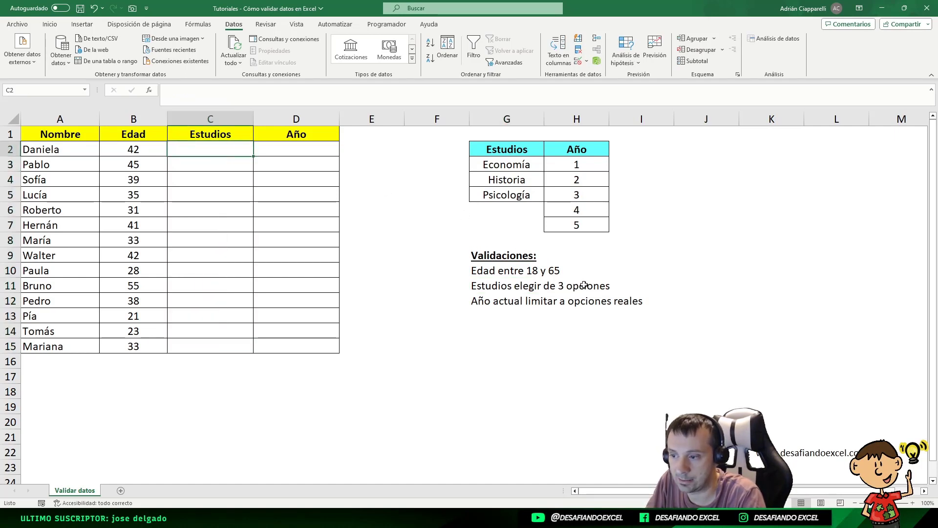
{"action": "left_click", "coordinate": [498, 165]}
{"action": "left_click_drag", "start_coordinate": [508, 166], "coordinate": [513, 194]}
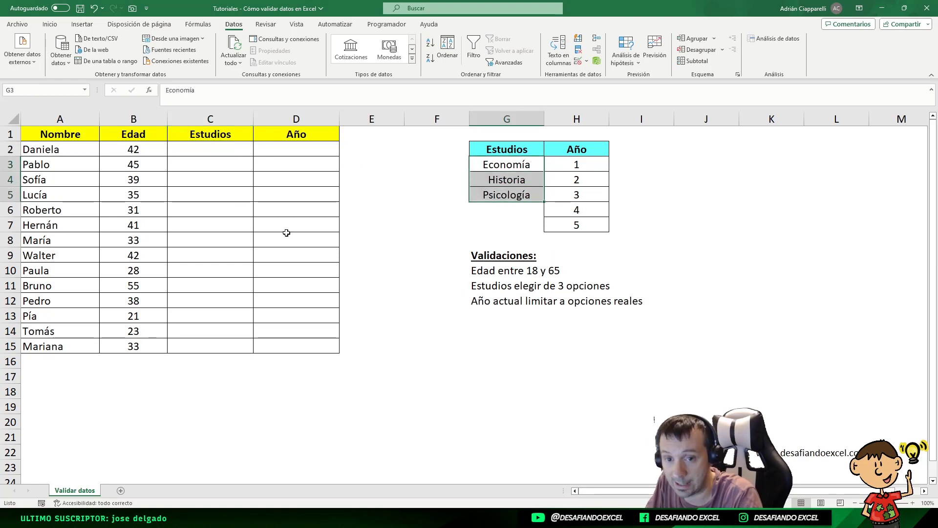
- Start a data validation rule for the Estudios cells C2:C15 that allows a list (Lista)
{"action": "left_click", "coordinate": [229, 146]}
{"action": "left_click_drag", "start_coordinate": [229, 145], "coordinate": [210, 347]}
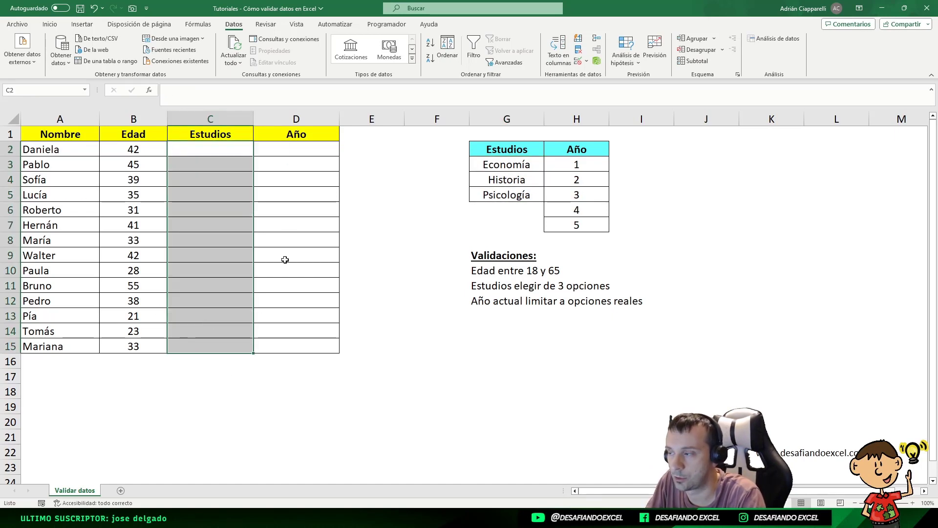
{"action": "left_click", "coordinate": [586, 61]}
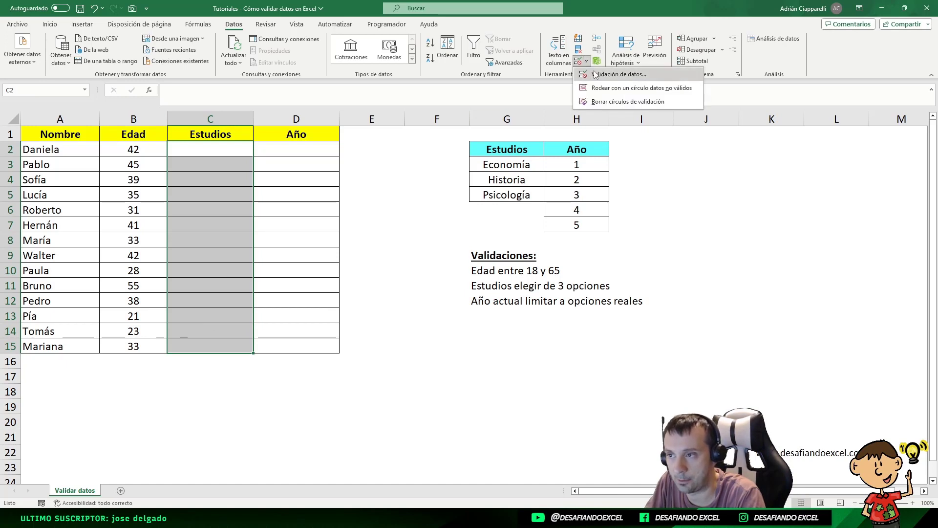
{"action": "left_click", "coordinate": [617, 75]}
{"action": "left_click_drag", "start_coordinate": [482, 100], "coordinate": [452, 197]}
{"action": "left_click", "coordinate": [425, 244]}
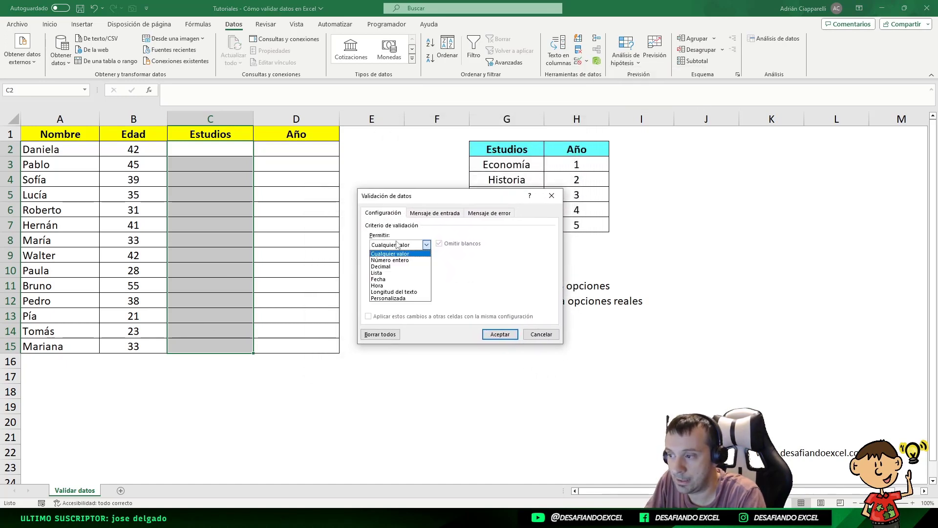
{"action": "left_click", "coordinate": [390, 273]}
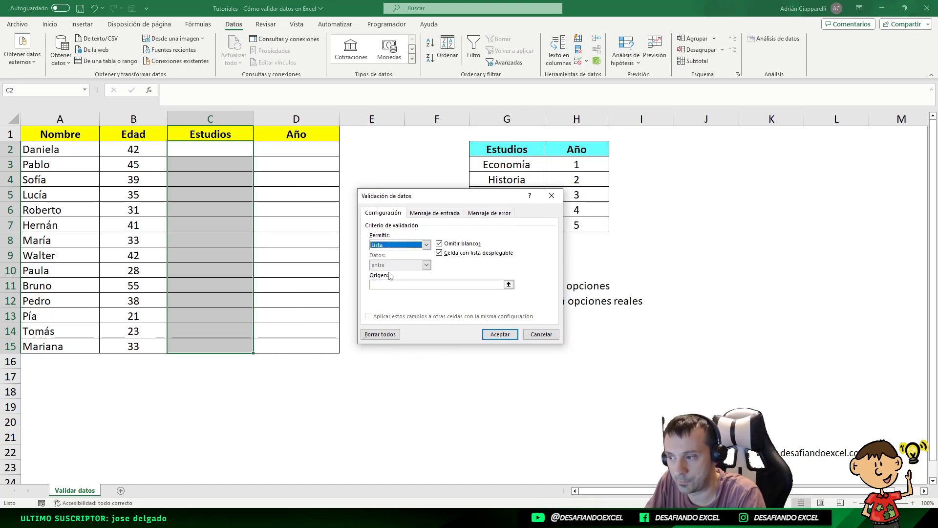
- Set the list's source to the range =$G$3:$G$5
{"action": "left_click_drag", "start_coordinate": [445, 201], "coordinate": [324, 216]}
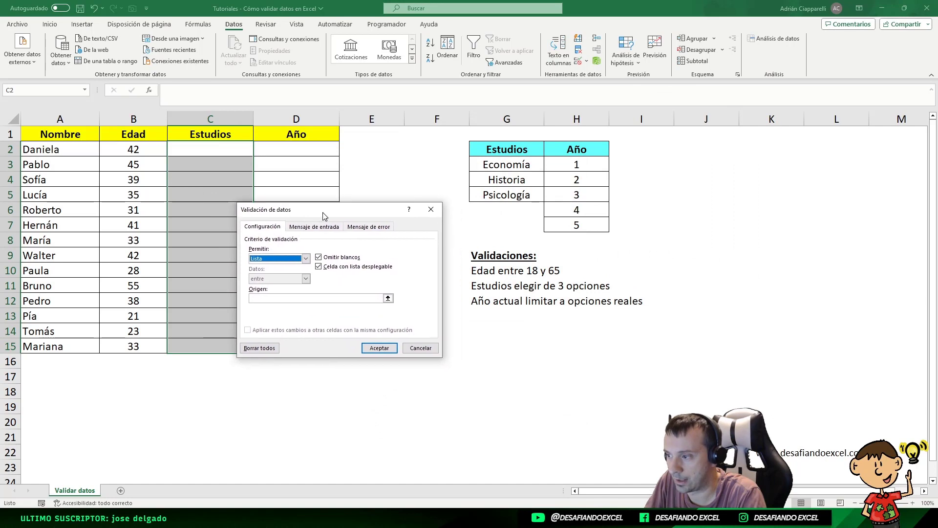
{"action": "left_click", "coordinate": [272, 298]}
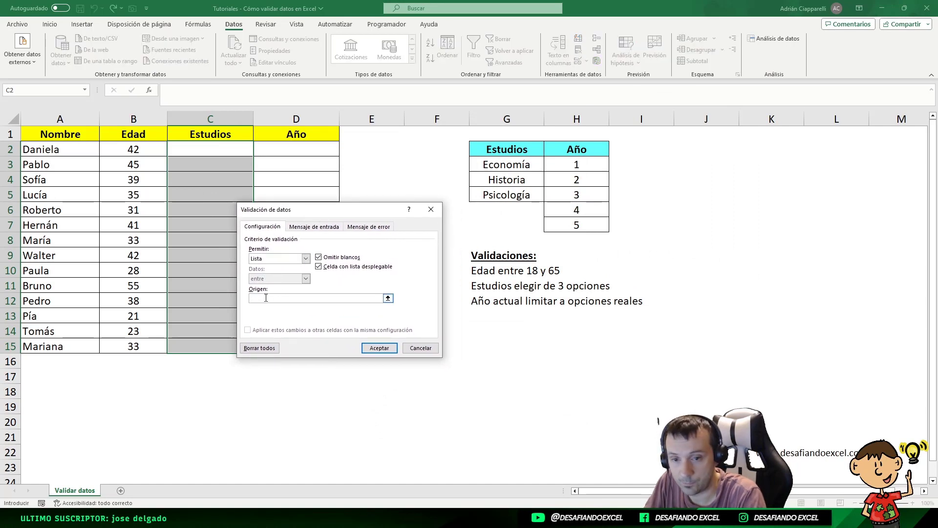
{"action": "left_click", "coordinate": [387, 298]}
{"action": "left_click_drag", "start_coordinate": [492, 166], "coordinate": [491, 193]}
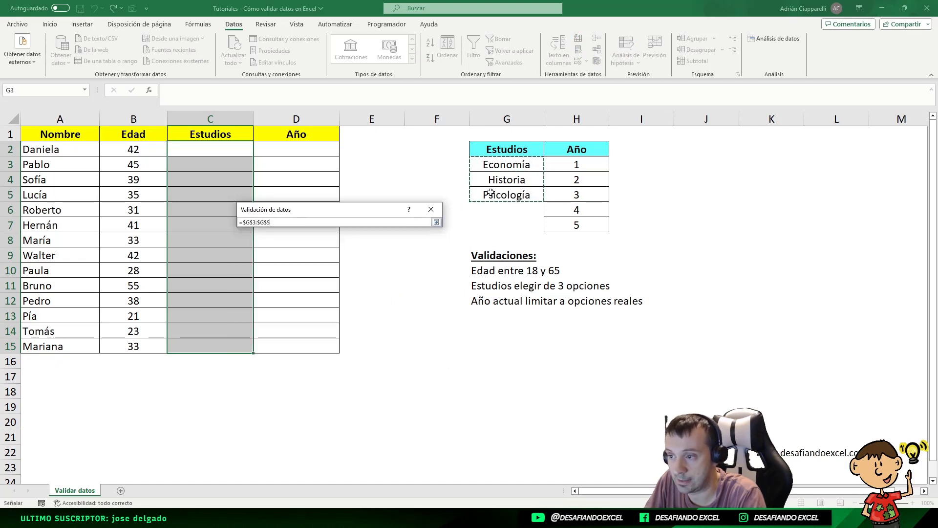
{"action": "left_click", "coordinate": [436, 221]}
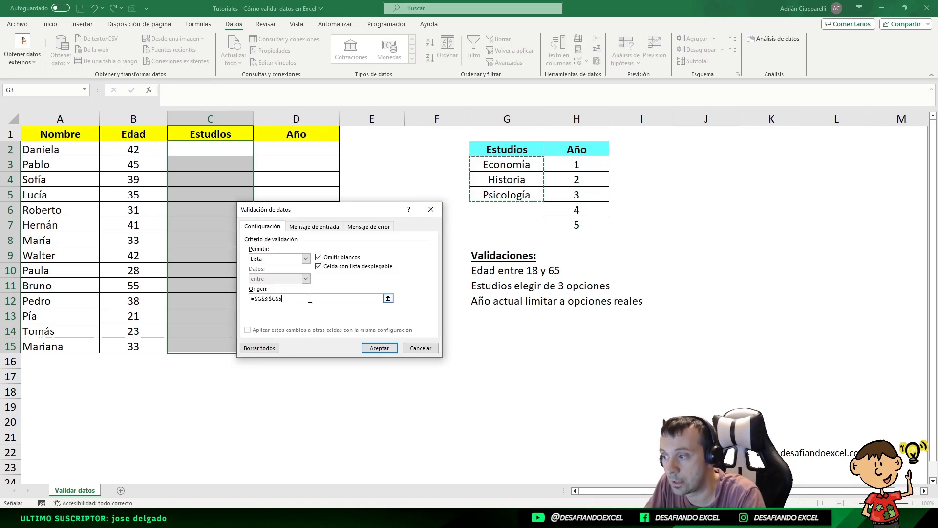
- Replace the list's source with Economía;Historia;Psicología and apply the validation rule
{"action": "left_click_drag", "start_coordinate": [310, 298], "coordinate": [212, 301]}
{"action": "key", "text": "BackSpace"}
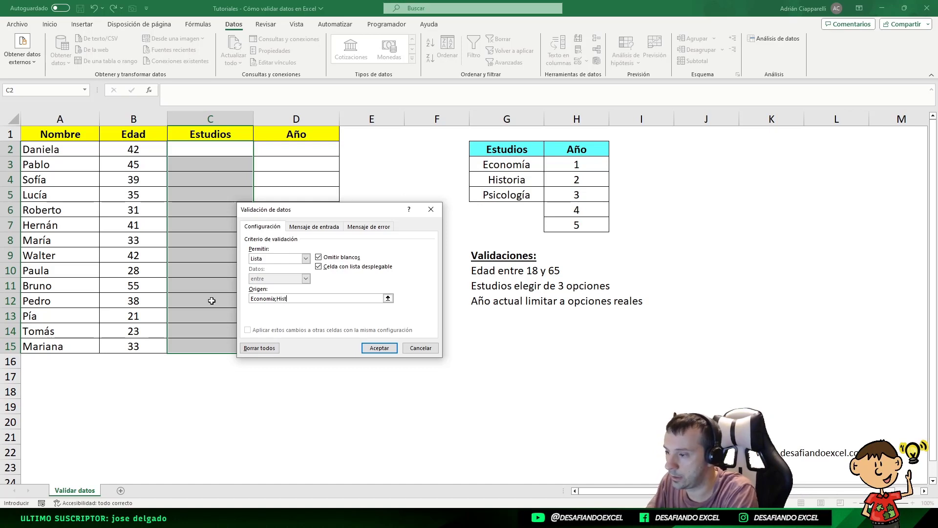
{"action": "type", "text": "ria;Psico"}
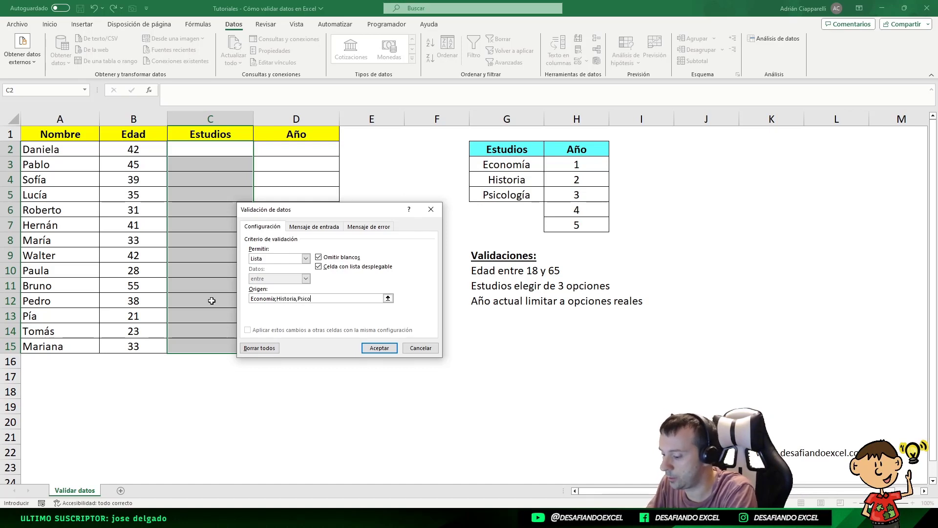
{"action": "type", "text": "lo"}
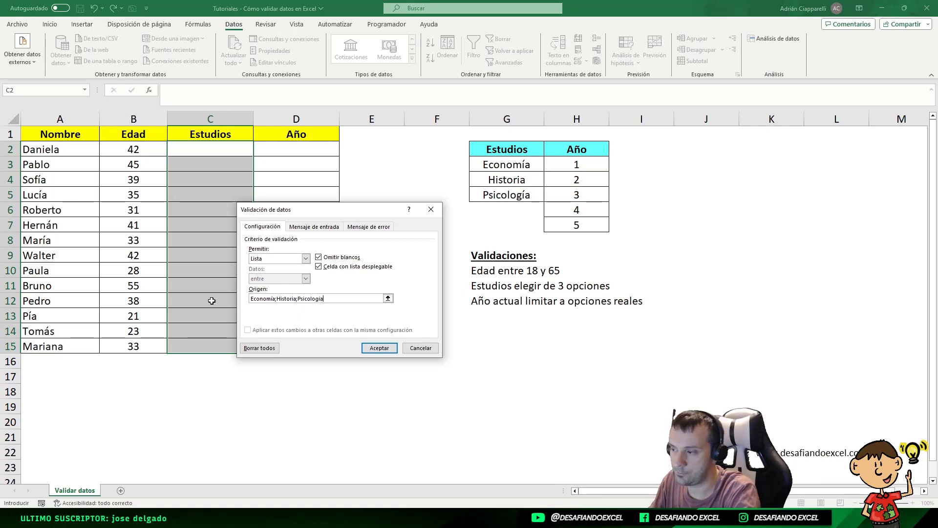
{"action": "type", "text": "gía"}
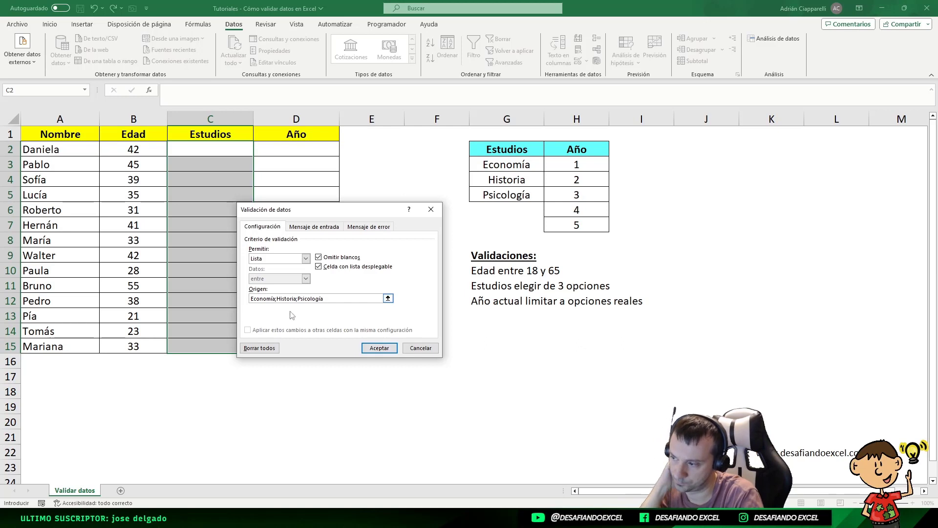
{"action": "left_click", "coordinate": [380, 347]}
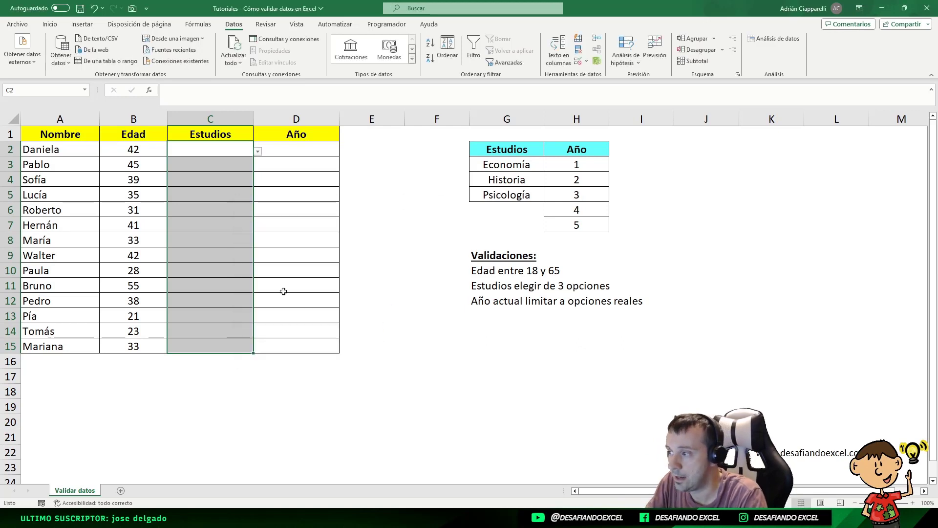
- Check several cells in the Estudios and Año columns for a drop-down list
{"action": "left_click", "coordinate": [228, 239]}
{"action": "left_click", "coordinate": [282, 195]}
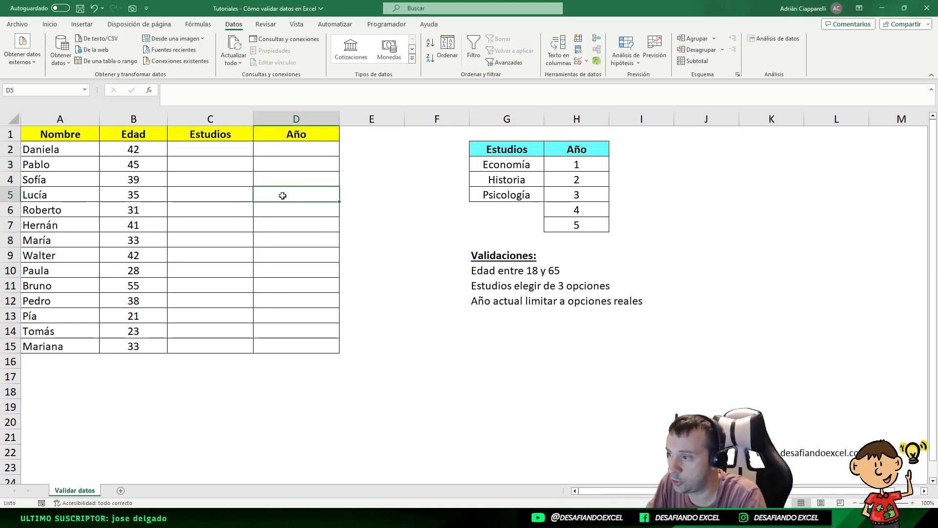
{"action": "left_click", "coordinate": [215, 177]}
{"action": "left_click", "coordinate": [193, 286]}
{"action": "left_click", "coordinate": [201, 225]}
{"action": "left_click", "coordinate": [205, 176]}
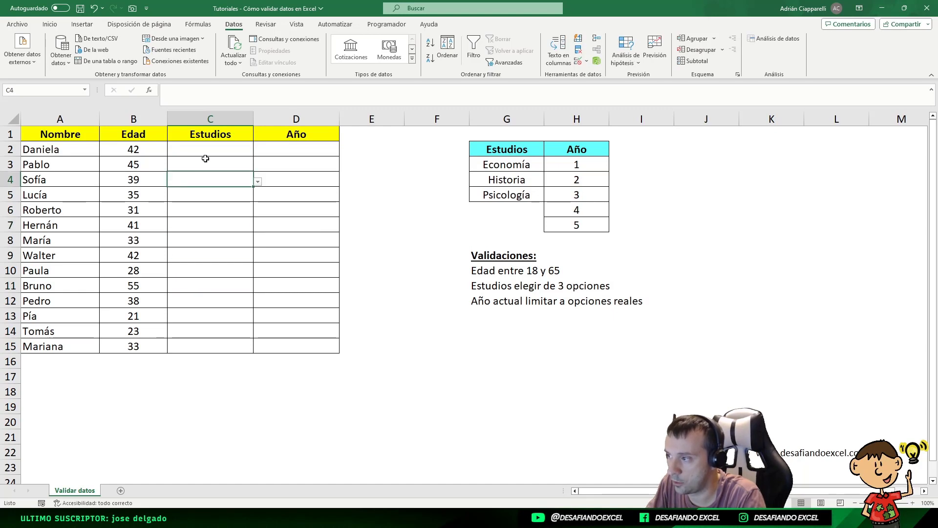
- Choose Historia for cell C2 and Psicología for cell C3 from their drop-down lists
{"action": "left_click", "coordinate": [199, 148]}
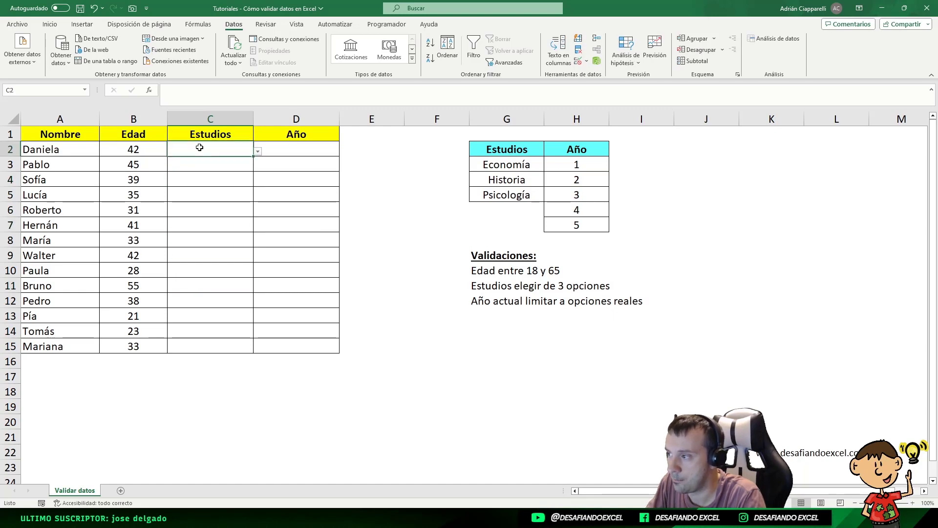
{"action": "left_click", "coordinate": [258, 152]}
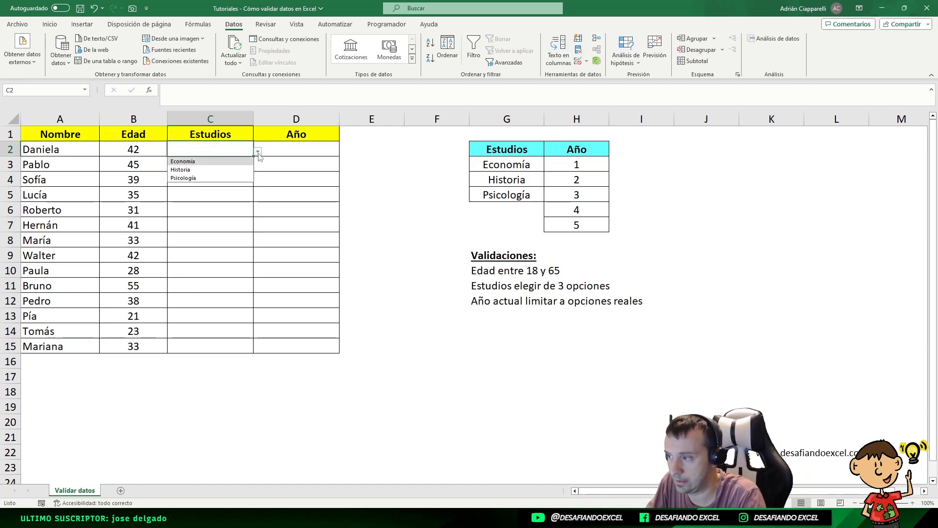
{"action": "left_click", "coordinate": [193, 170]}
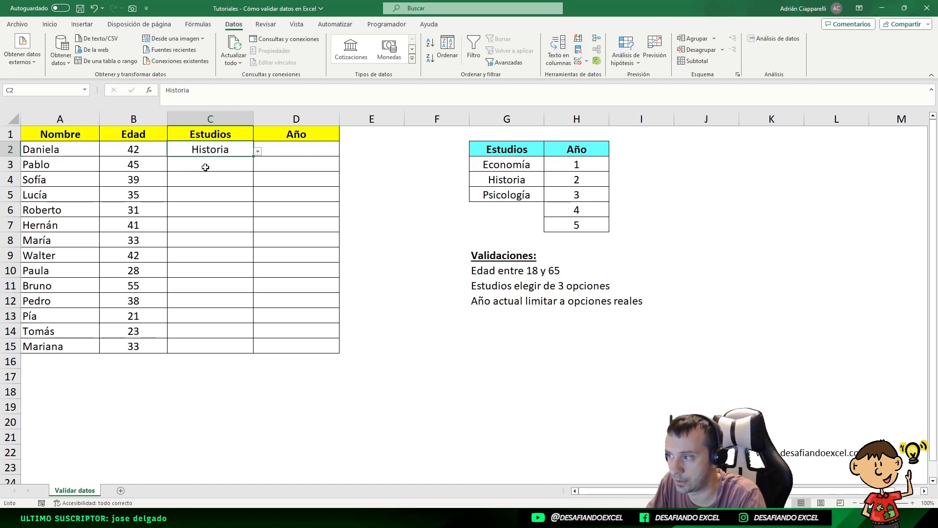
{"action": "left_click", "coordinate": [251, 166]}
{"action": "left_click", "coordinate": [258, 166]}
{"action": "left_click", "coordinate": [186, 196]}
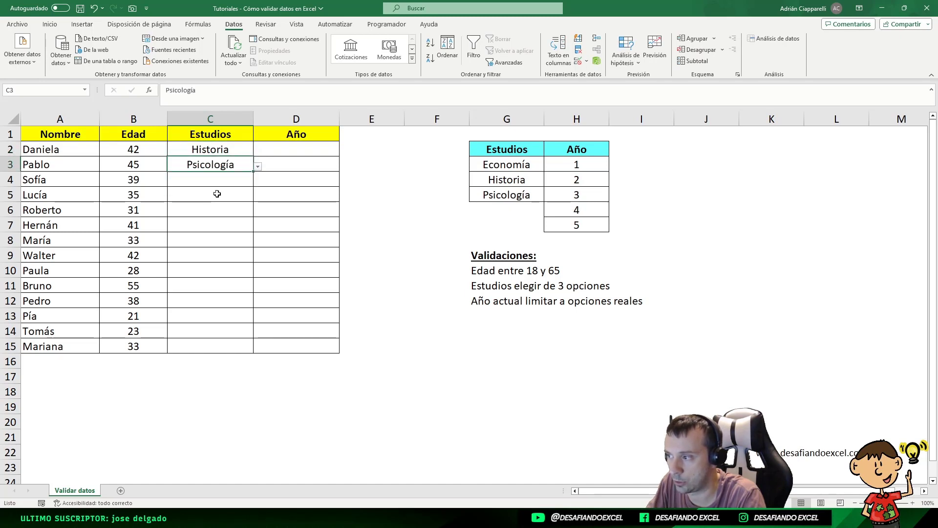
- Choose Economía for cell C4 and Historia for cell C5 from their drop-down lists
{"action": "left_click", "coordinate": [220, 181]}
{"action": "left_click", "coordinate": [258, 182]}
{"action": "left_click", "coordinate": [221, 192]}
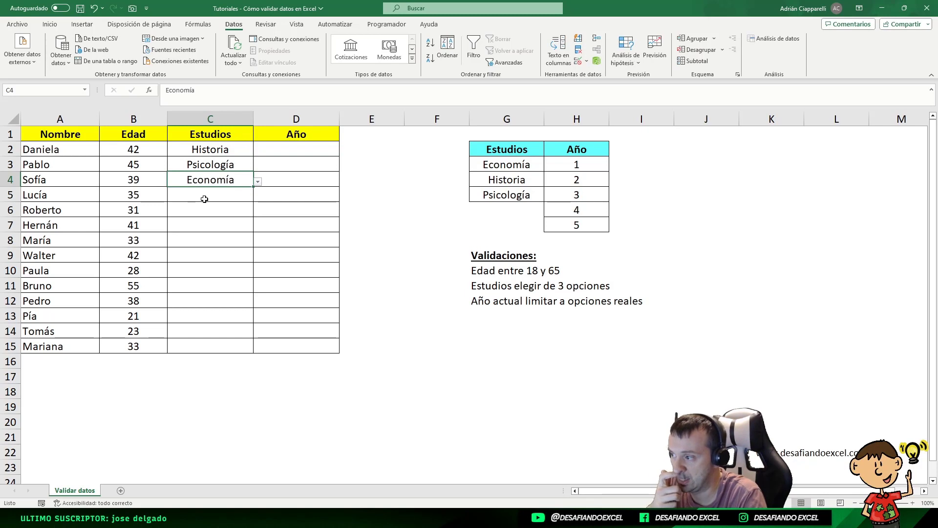
{"action": "left_click", "coordinate": [206, 196]}
{"action": "left_click", "coordinate": [257, 197]}
{"action": "left_click", "coordinate": [201, 215]}
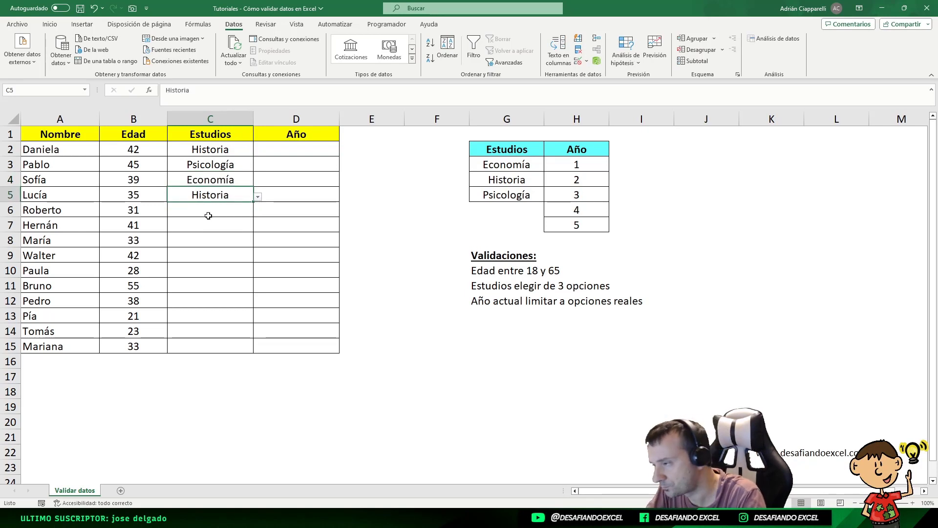
- Fill cell C6 with Historia from "hi" and cell C7 with Economía from "ec", using the list's autocomplete
{"action": "left_click", "coordinate": [215, 213]}
{"action": "double_click", "coordinate": [214, 213]}
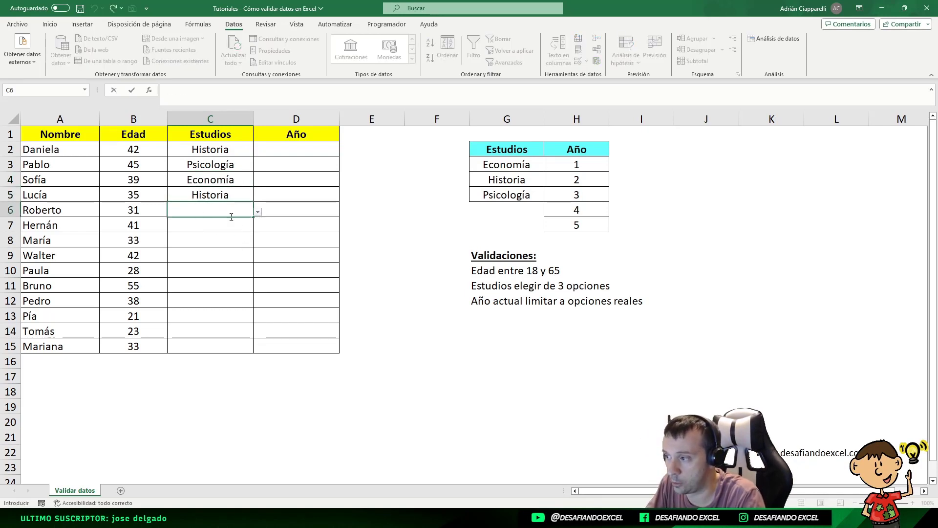
{"action": "type", "text": "hi"}
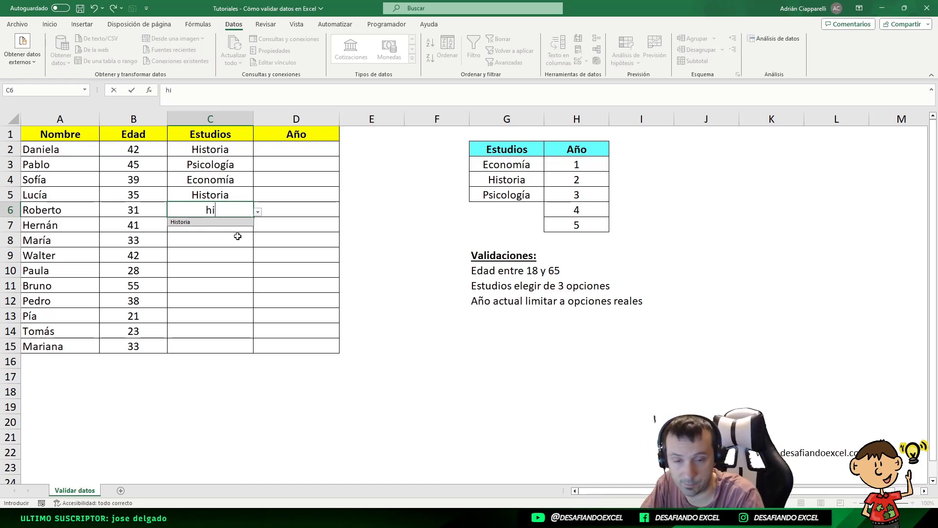
{"action": "key", "text": "Return"}
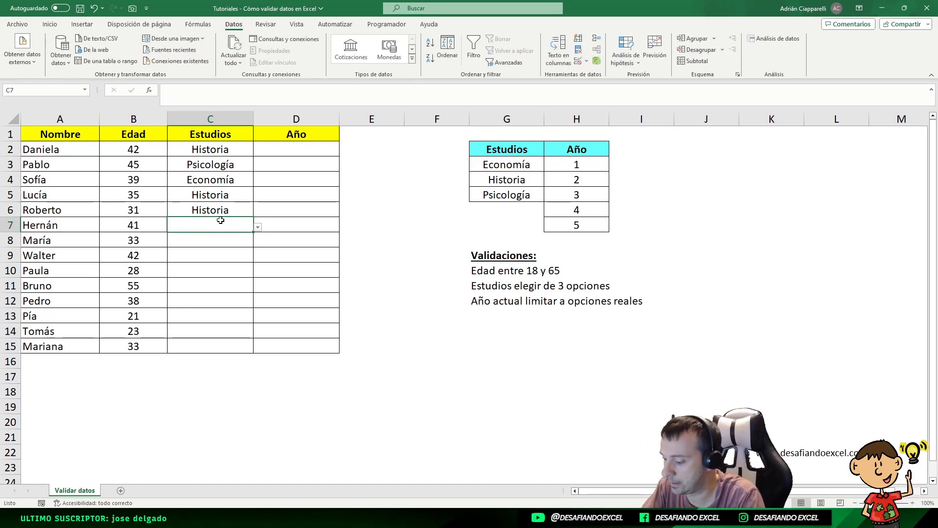
{"action": "type", "text": "ec"}
{"action": "key", "text": "Return"}
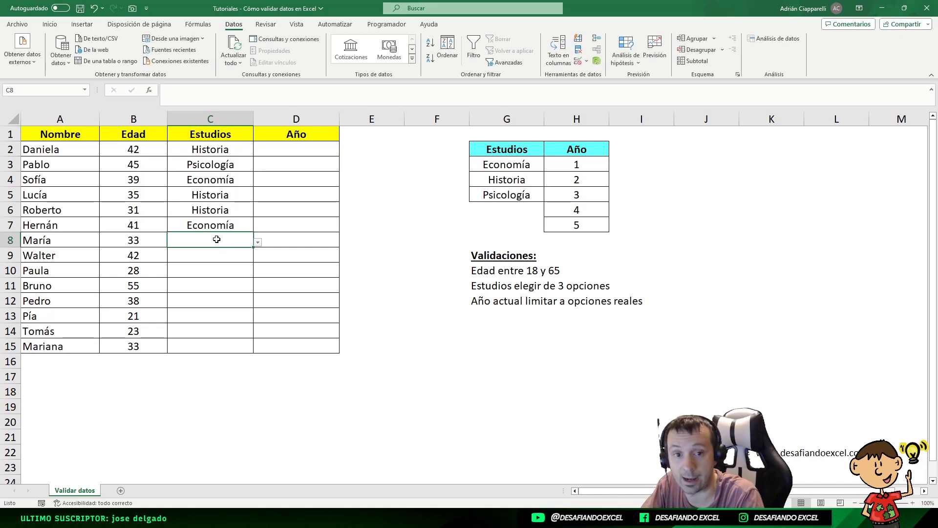
- Try to enter Geografia in cell C8 to test the Estudios validation, and cancel the entry
{"action": "double_click", "coordinate": [216, 239]}
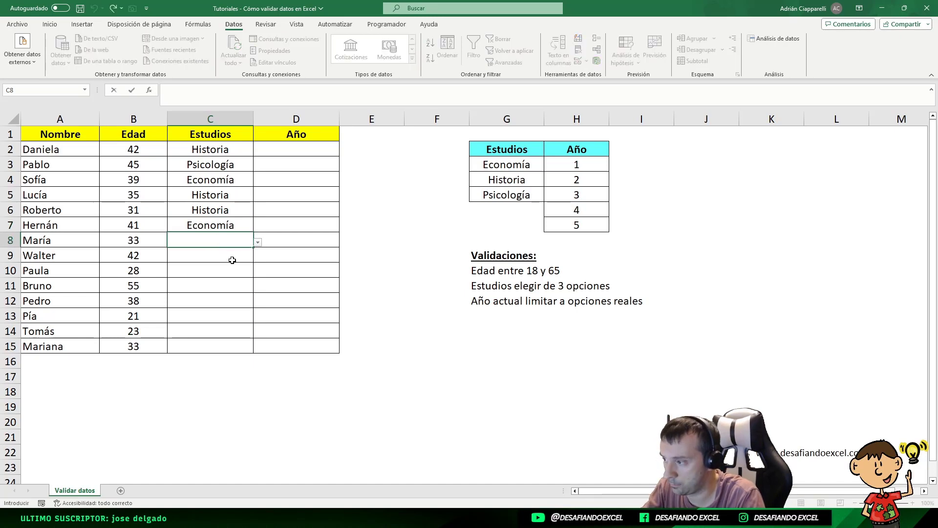
{"action": "type", "text": "Ge"}
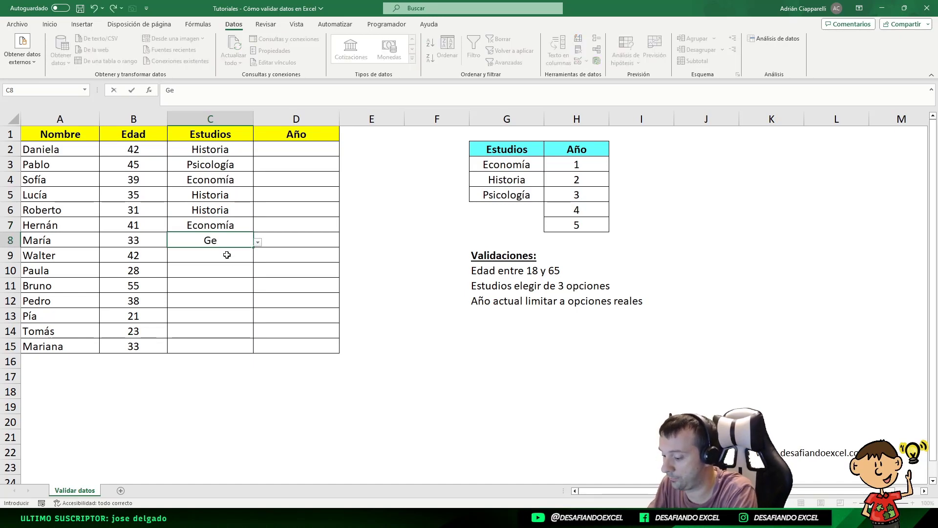
{"action": "type", "text": "ografia"}
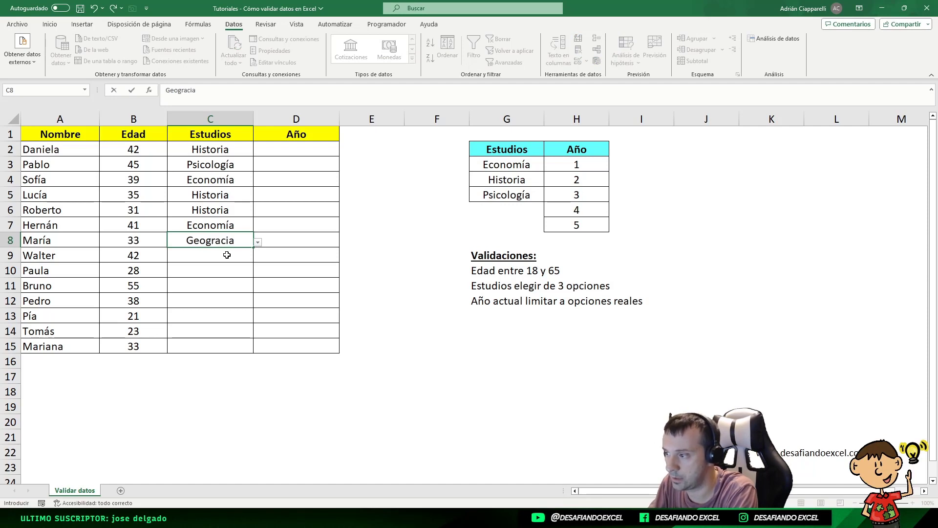
{"action": "key", "text": "Return"}
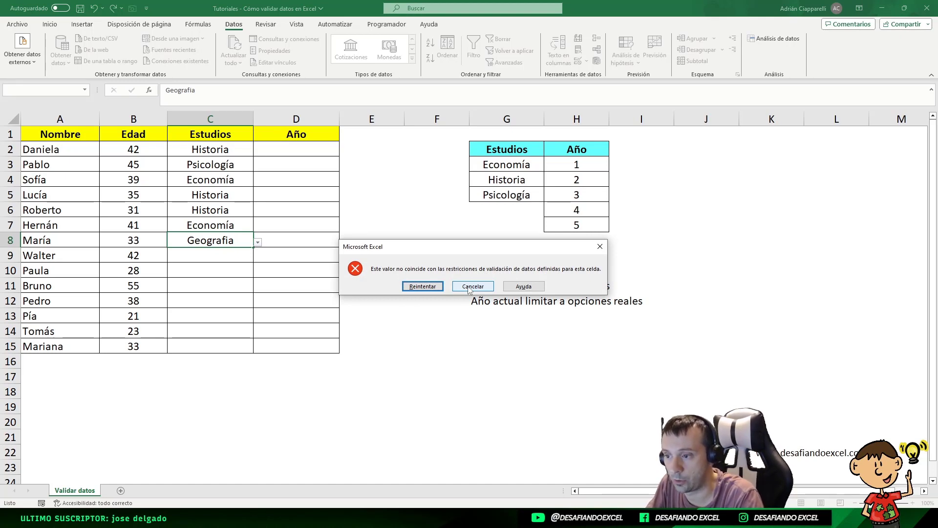
{"action": "left_click", "coordinate": [468, 286]}
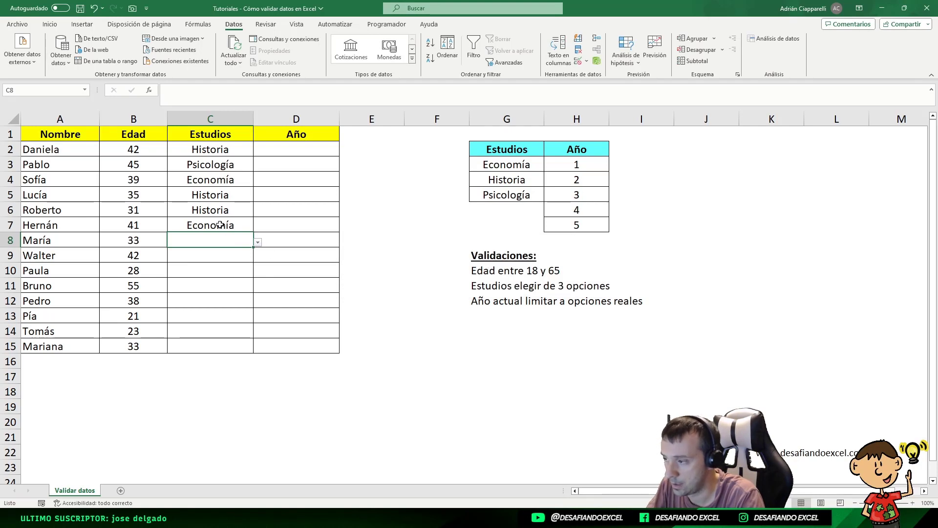
- Replace the typed list source of the data validation on C2:C15 with the cell range =$G$3:$G$5
{"action": "left_click", "coordinate": [227, 154]}
{"action": "left_click_drag", "start_coordinate": [218, 152], "coordinate": [226, 332]}
{"action": "left_click_drag", "start_coordinate": [213, 150], "coordinate": [222, 347]}
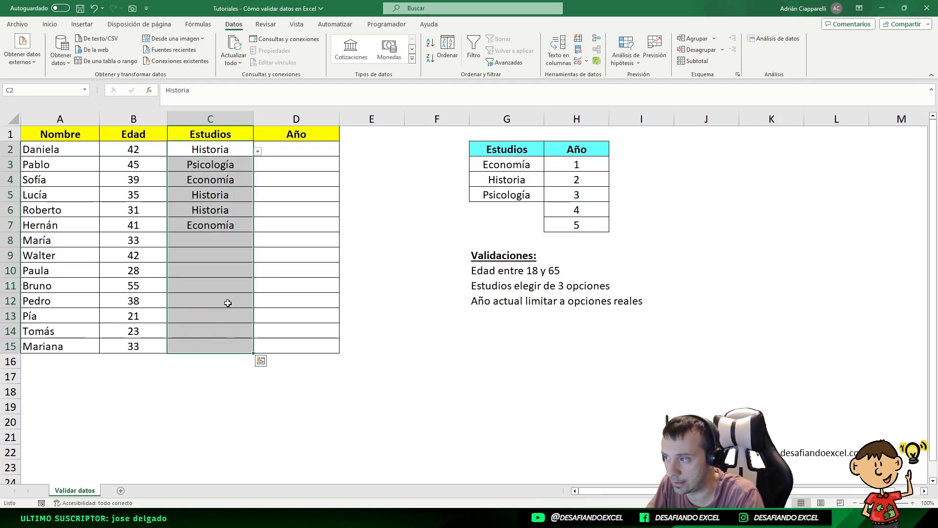
{"action": "left_click", "coordinate": [589, 62]}
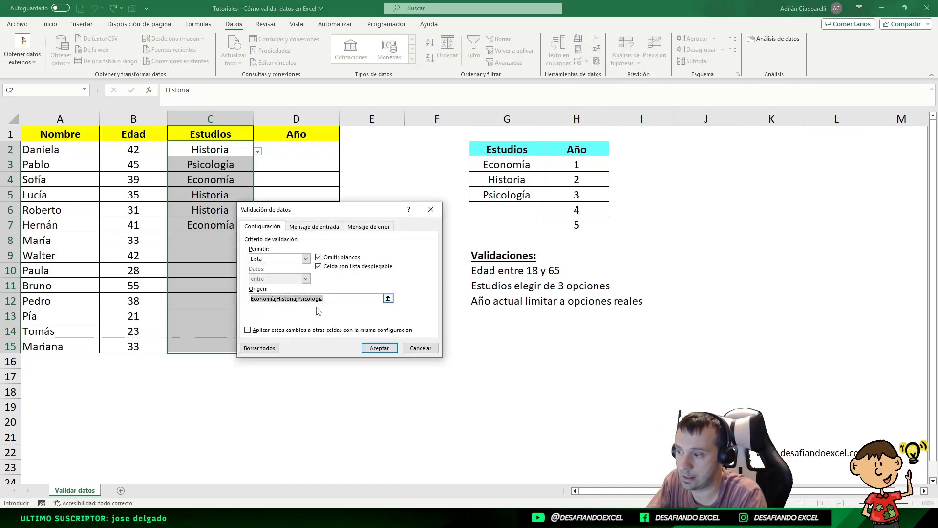
{"action": "key", "text": "Delete"}
{"action": "left_click", "coordinate": [388, 298]}
{"action": "left_click_drag", "start_coordinate": [507, 164], "coordinate": [503, 195]}
{"action": "left_click", "coordinate": [436, 222]}
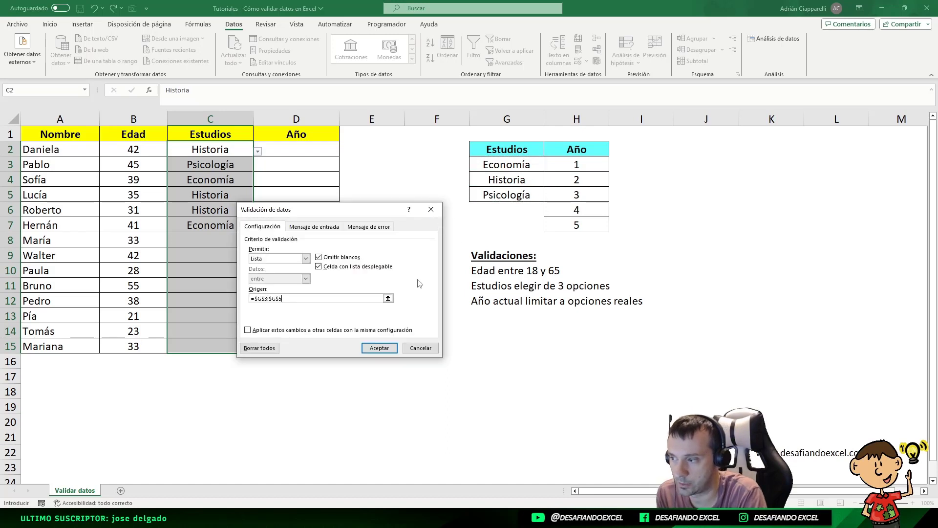
{"action": "left_click", "coordinate": [380, 351]}
- Choose Historia for cells C11 and C9 from their drop-down lists
{"action": "left_click", "coordinate": [239, 165]}
{"action": "left_click", "coordinate": [192, 289]}
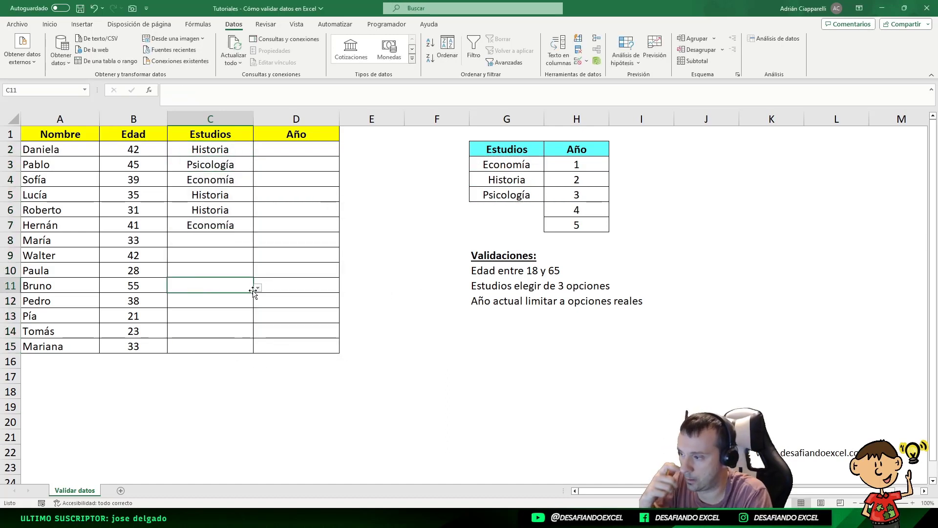
{"action": "left_click", "coordinate": [257, 287]}
{"action": "left_click", "coordinate": [204, 307]}
{"action": "left_click", "coordinate": [244, 256]}
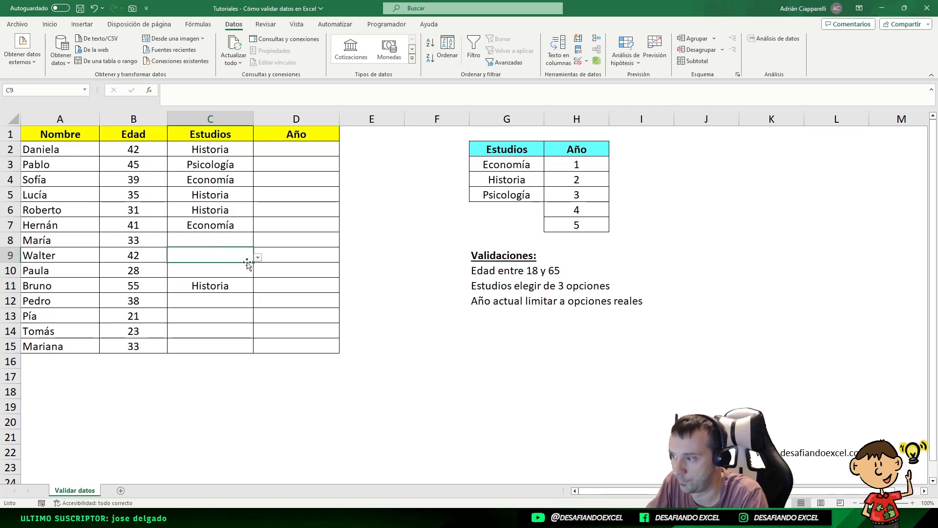
{"action": "left_click", "coordinate": [257, 257]}
{"action": "left_click", "coordinate": [211, 276]}
{"action": "left_click", "coordinate": [348, 287]}
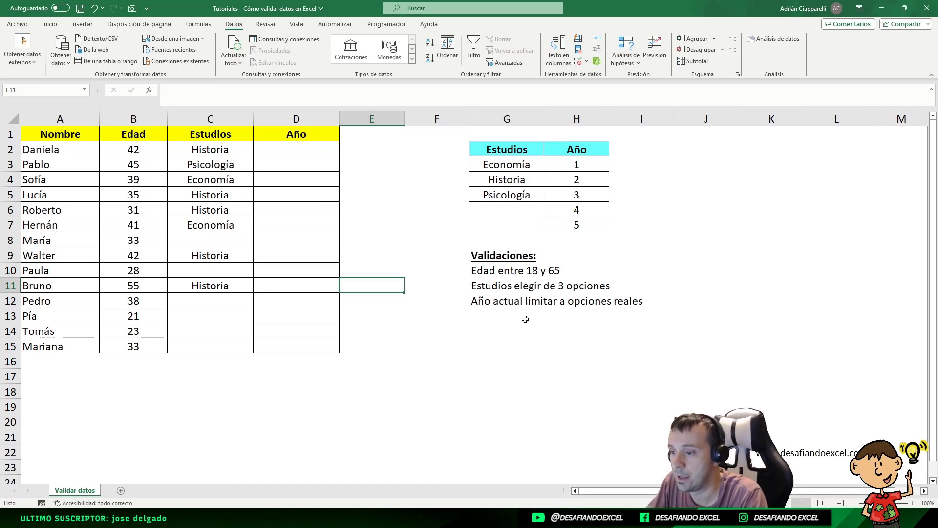
{"action": "left_click_drag", "start_coordinate": [580, 164], "coordinate": [579, 225]}
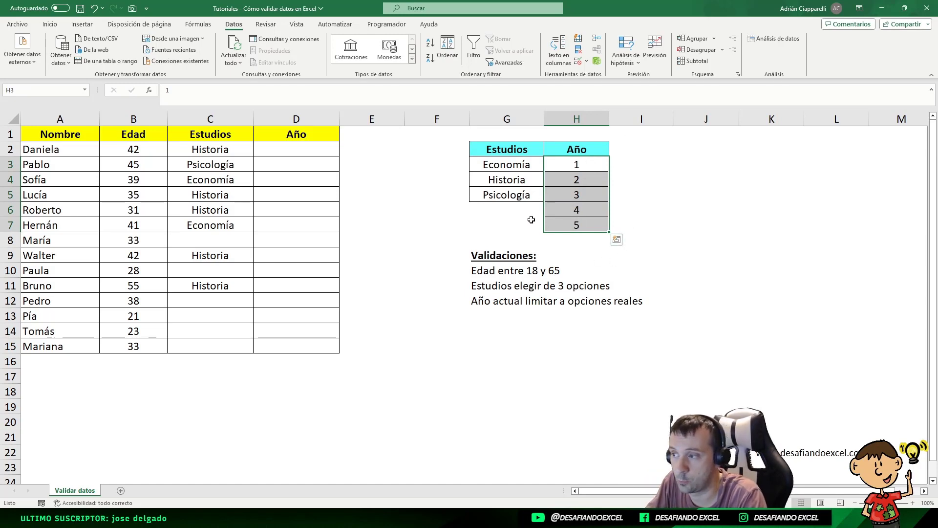
{"action": "left_click_drag", "start_coordinate": [294, 146], "coordinate": [285, 342]}
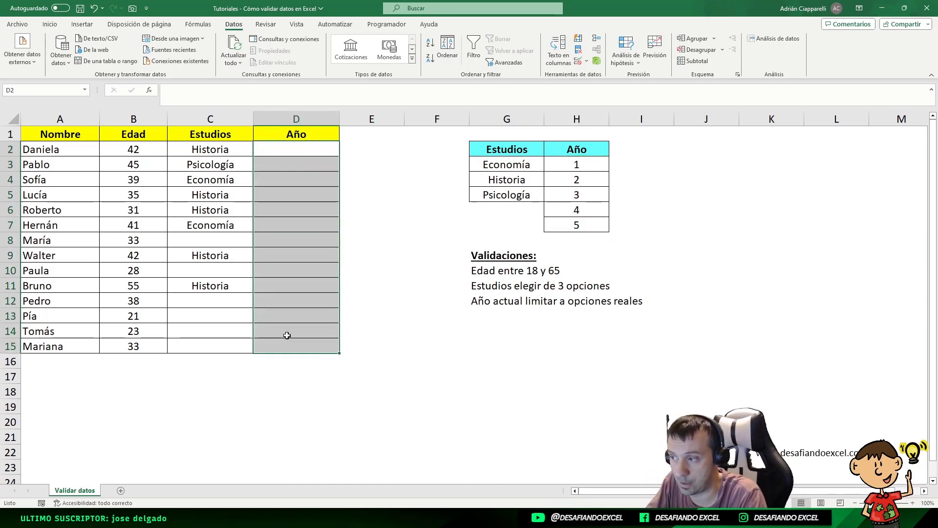
{"action": "left_click", "coordinate": [586, 60]}
{"action": "left_click", "coordinate": [600, 74]}
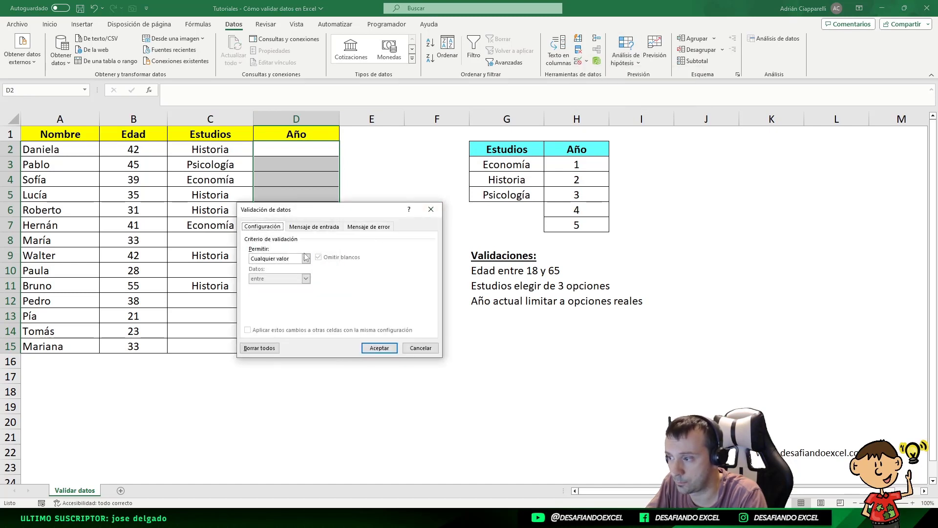
{"action": "left_click", "coordinate": [305, 258]}
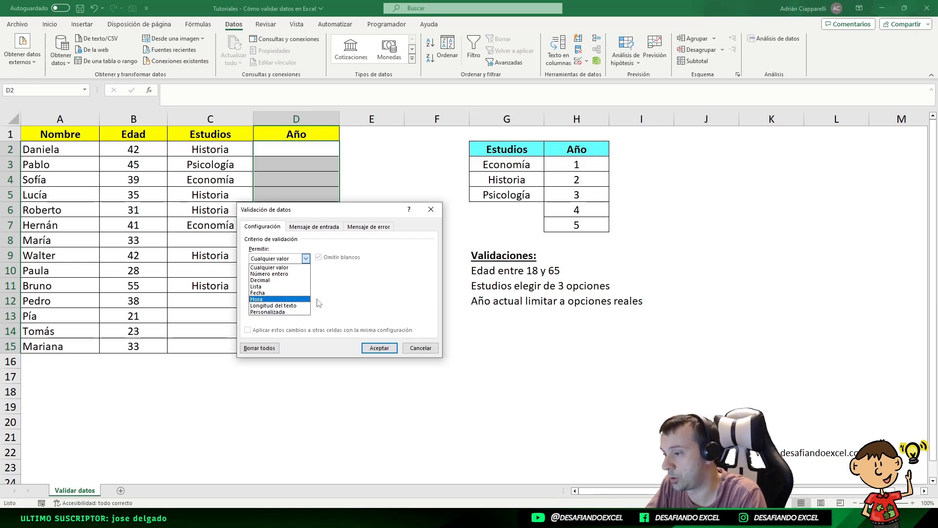
{"action": "key", "text": "Escape"}
{"action": "key", "text": "Escape"}
- Move the Validaciones notes from G9 down to start at cell G16
{"action": "left_click", "coordinate": [569, 251]}
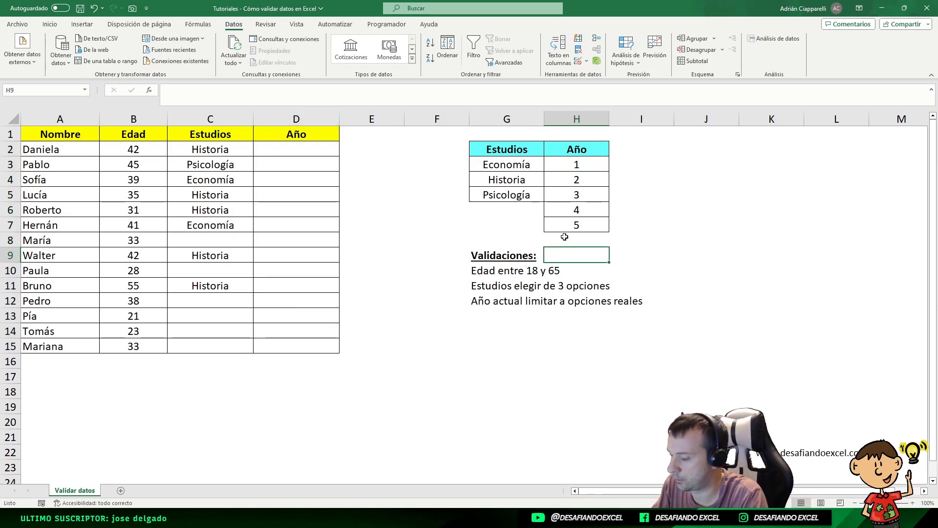
{"action": "left_click_drag", "start_coordinate": [479, 258], "coordinate": [494, 318]}
{"action": "key", "text": "ctrl+x"}
{"action": "left_click", "coordinate": [484, 361]}
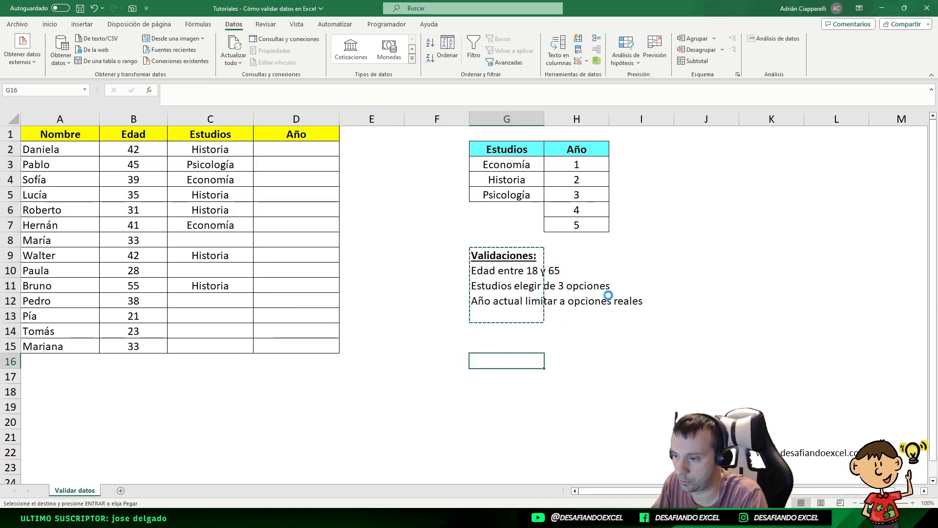
{"action": "key", "text": "ctrl+v"}
- Extend the number series in the Año reference column downward from H7 to 11 in cell H13
{"action": "left_click", "coordinate": [585, 230]}
{"action": "left_click_drag", "start_coordinate": [609, 233], "coordinate": [606, 326]}
{"action": "left_click", "coordinate": [641, 345]}
{"action": "left_click", "coordinate": [640, 302]}
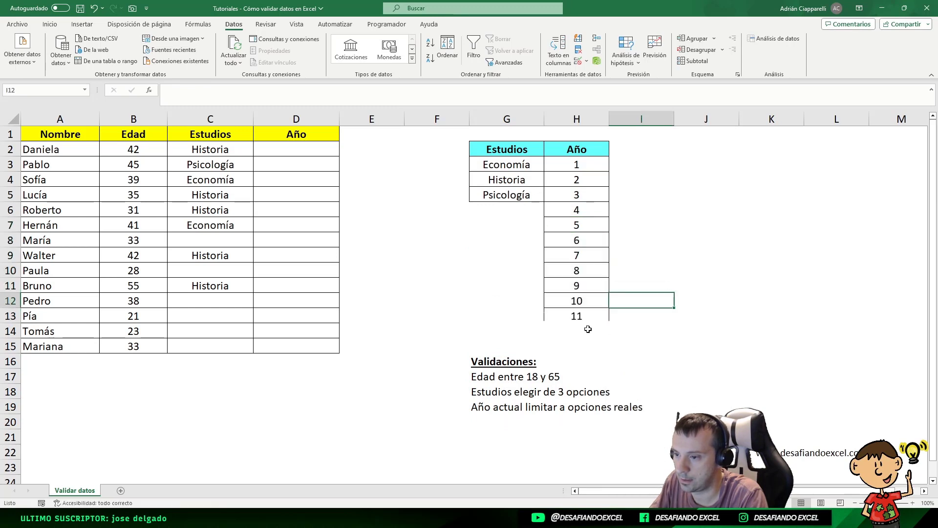
- Remove 10 and 11 from the Año reference column by pasting the blank cell H14 over H12:H15
{"action": "left_click", "coordinate": [578, 331]}
{"action": "key", "text": "ctrl+c"}
{"action": "left_click", "coordinate": [571, 317]}
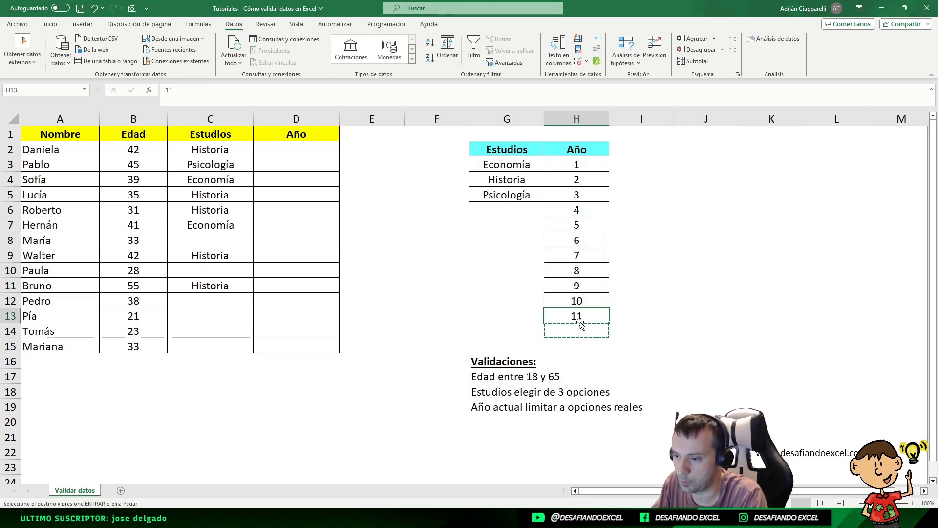
{"action": "left_click_drag", "start_coordinate": [585, 347], "coordinate": [579, 305]}
{"action": "key", "text": "ctrl+v"}
{"action": "left_click", "coordinate": [677, 313]}
{"action": "key", "text": "Escape"}
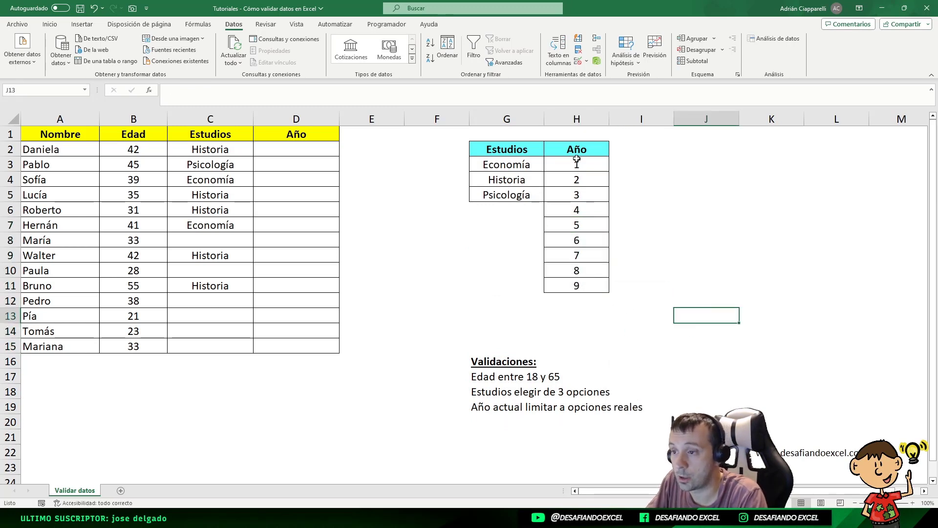
{"action": "left_click_drag", "start_coordinate": [577, 159], "coordinate": [577, 285]}
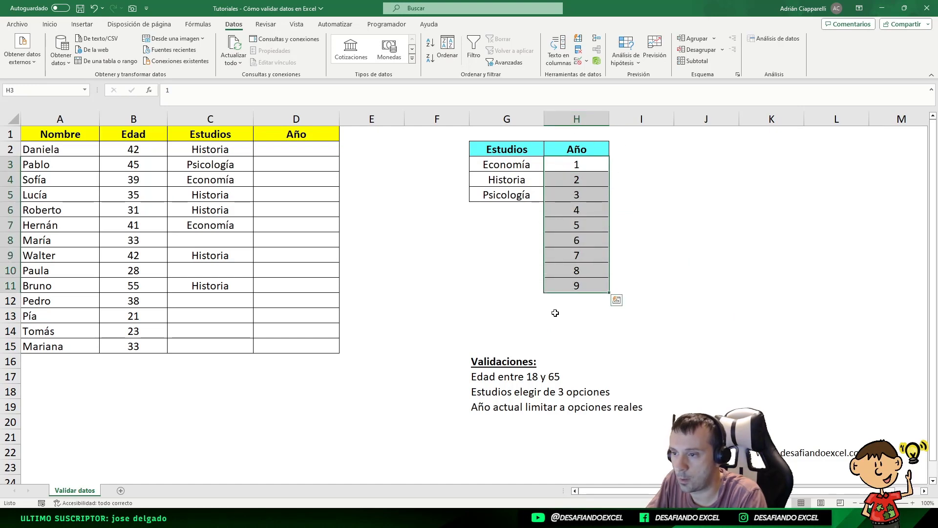
{"action": "left_click", "coordinate": [568, 300]}
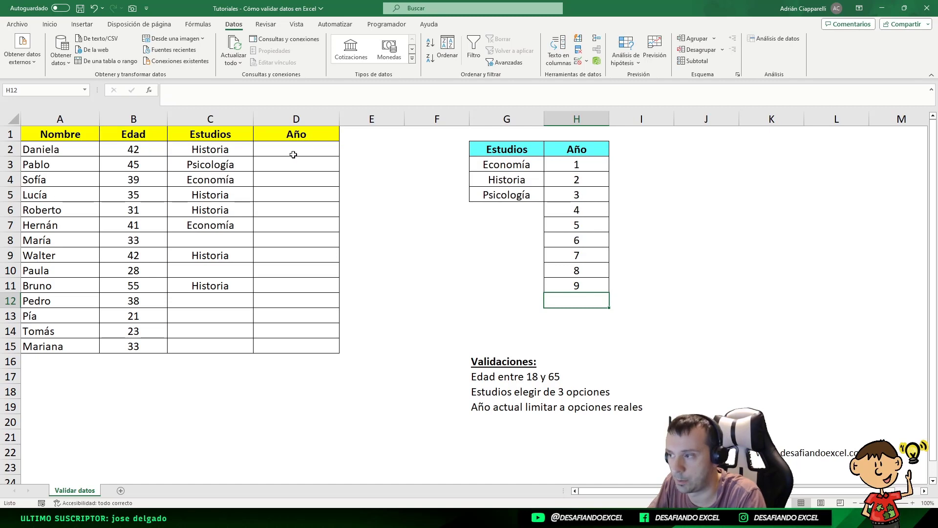
{"action": "left_click", "coordinate": [292, 152]}
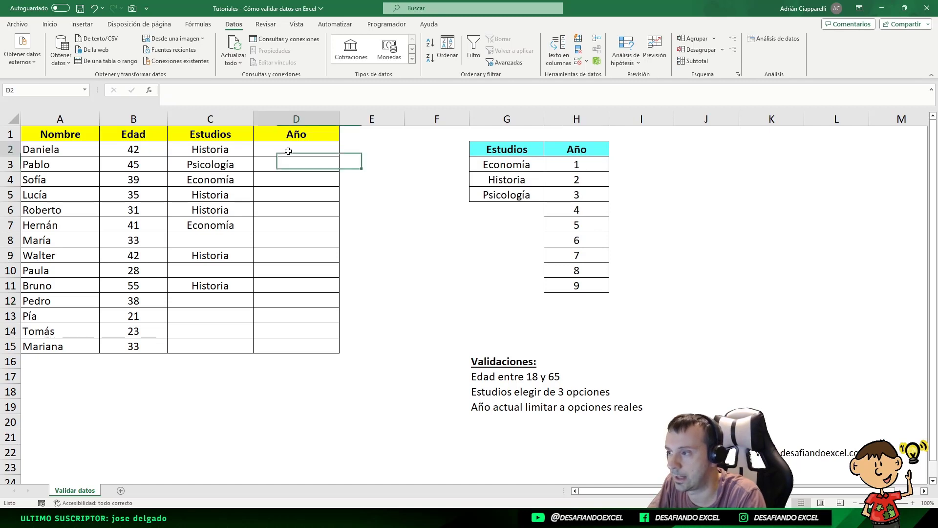
{"action": "left_click", "coordinate": [586, 61]}
{"action": "left_click", "coordinate": [592, 75]}
{"action": "key", "text": "Escape"}
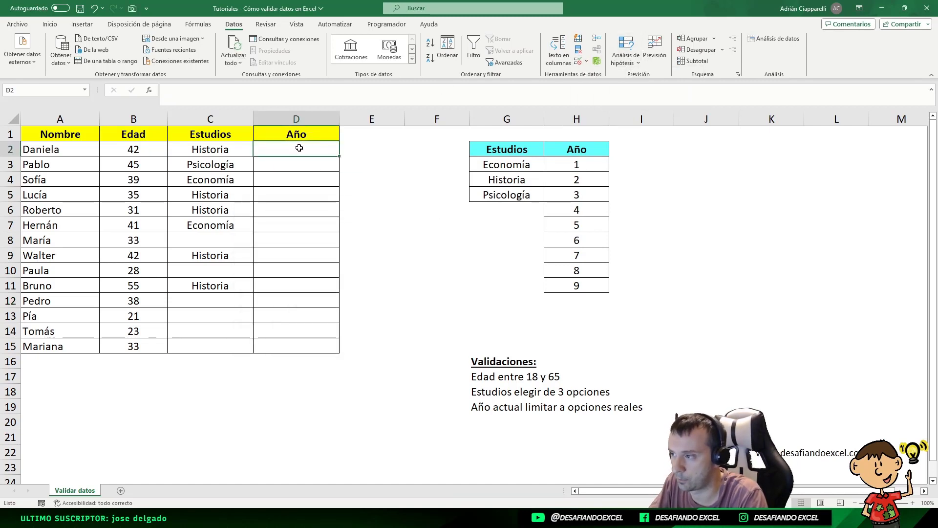
- Add data validation to the Año cells D2:D15 that allows only a text length less than 2
{"action": "left_click_drag", "start_coordinate": [295, 149], "coordinate": [295, 347]}
{"action": "left_click", "coordinate": [586, 61]}
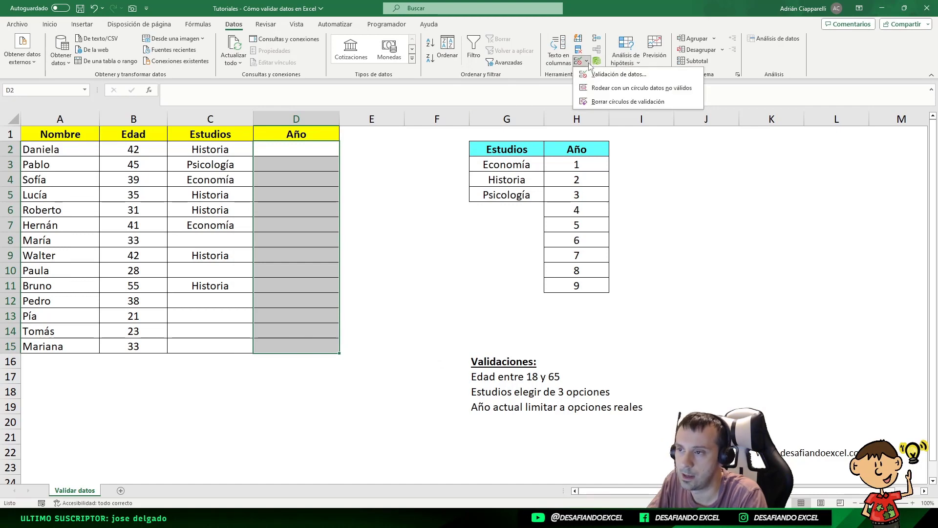
{"action": "left_click", "coordinate": [594, 74]}
{"action": "left_click", "coordinate": [270, 258]}
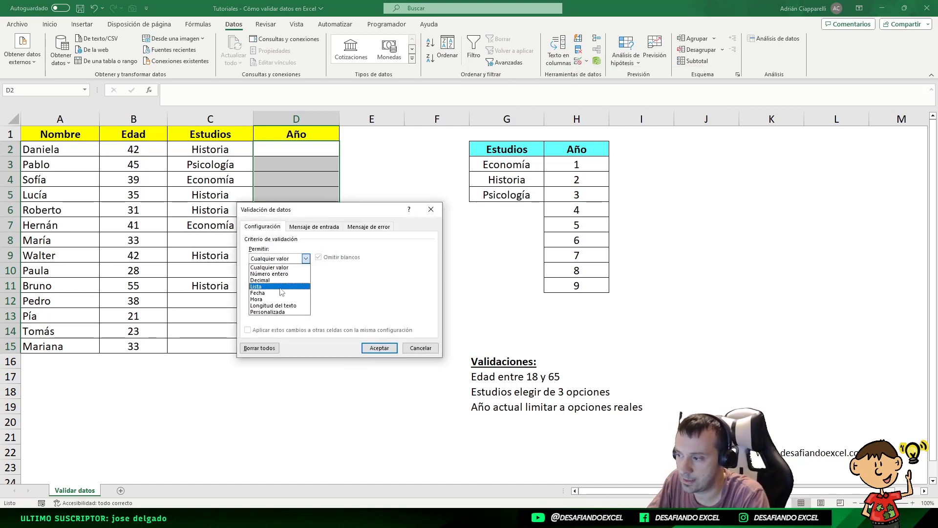
{"action": "left_click", "coordinate": [288, 305]}
{"action": "left_click", "coordinate": [276, 279]}
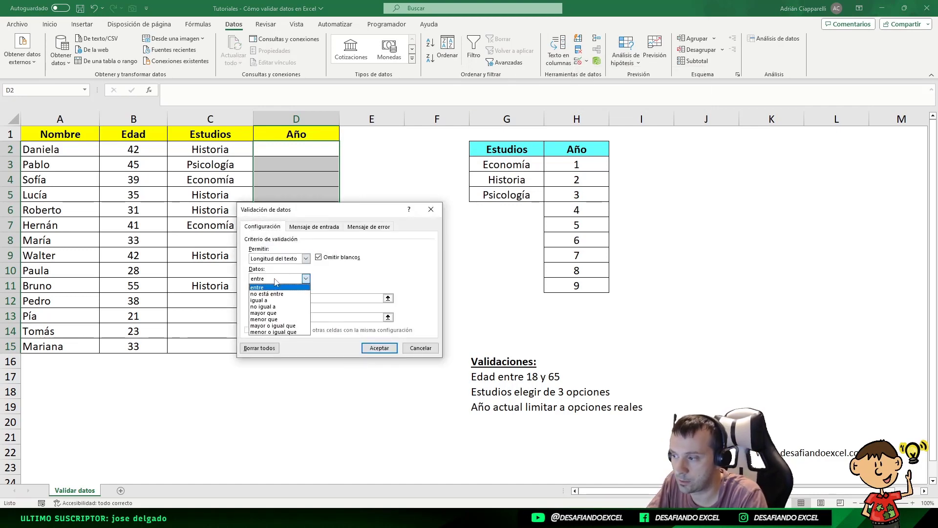
{"action": "left_click", "coordinate": [285, 320]}
{"action": "left_click", "coordinate": [277, 298]}
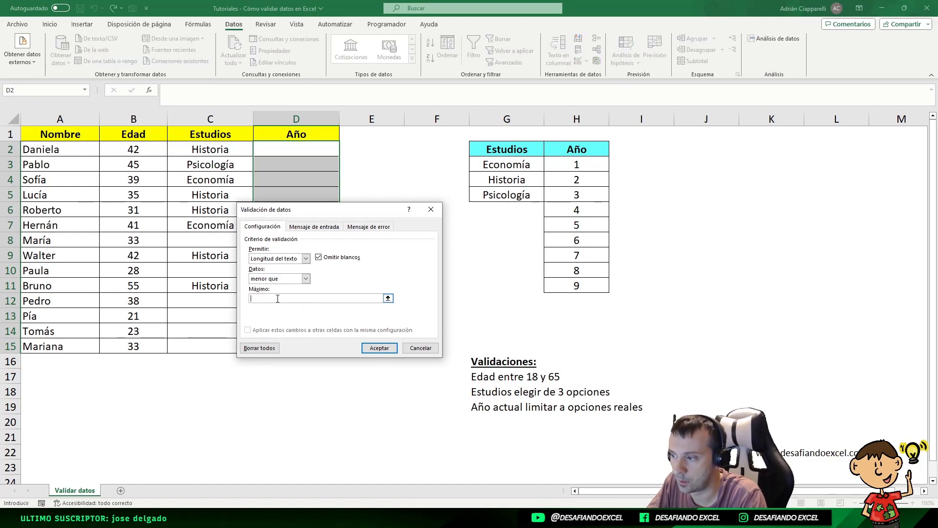
{"action": "type", "text": "2"}
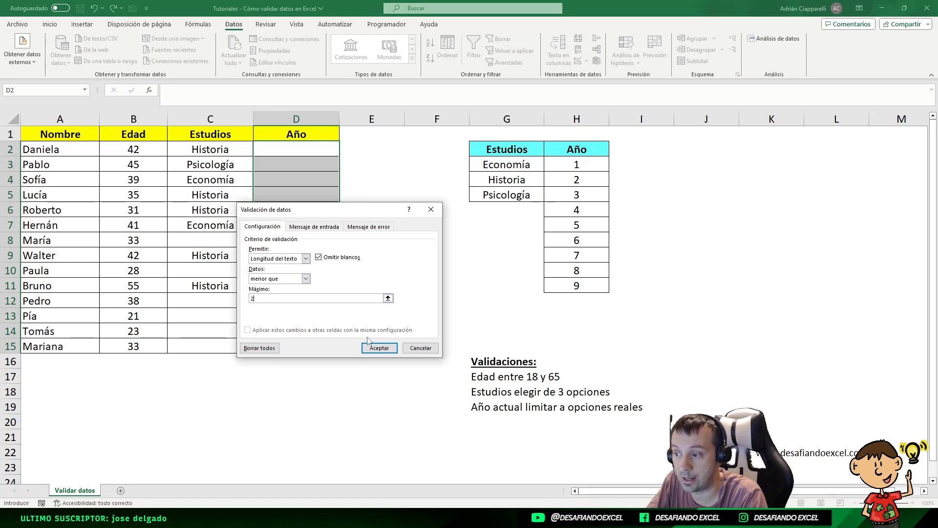
{"action": "left_click", "coordinate": [379, 348]}
- Enter the years 5, 6, 0, 4 and 5 in cells D2 through D6
{"action": "left_click", "coordinate": [306, 155]}
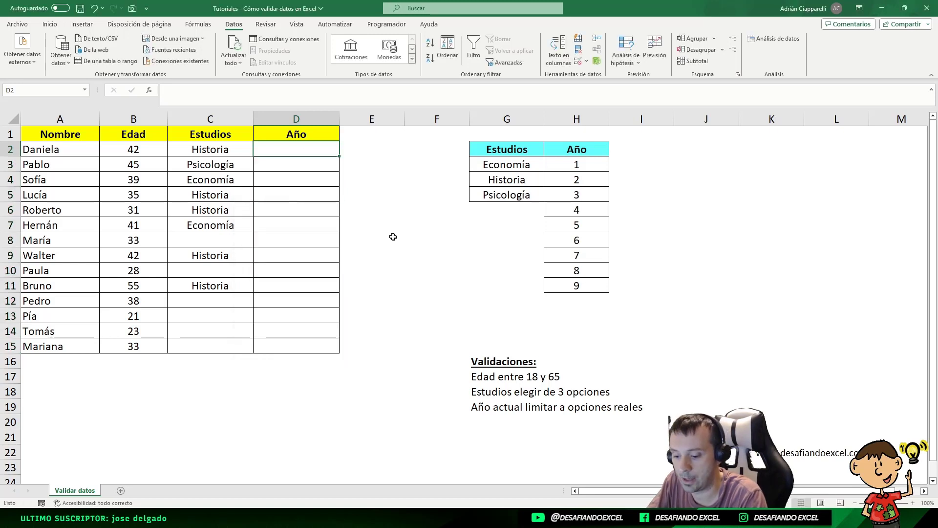
{"action": "type", "text": "5"}
{"action": "key", "text": "Return"}
{"action": "type", "text": "6"}
{"action": "key", "text": "Return"}
{"action": "type", "text": "0"}
{"action": "key", "text": "Return"}
{"action": "type", "text": "4"}
{"action": "key", "text": "Return"}
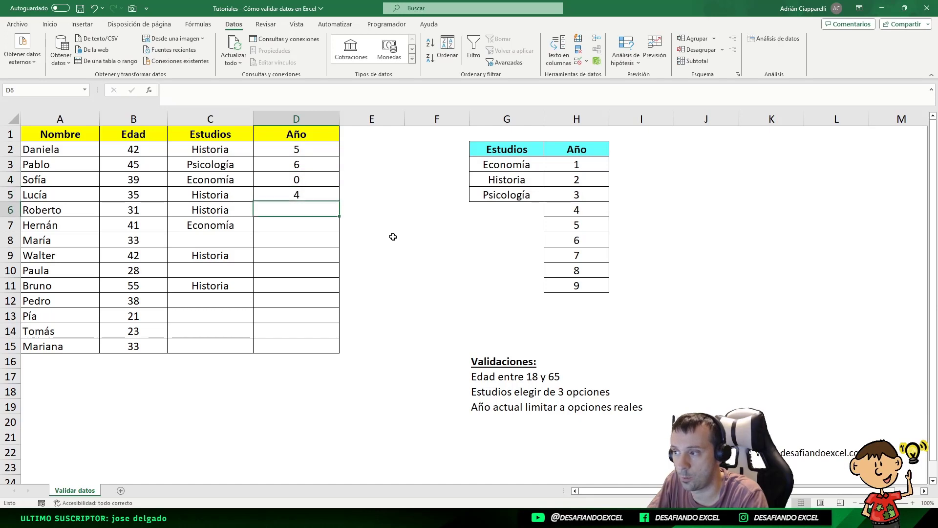
{"action": "type", "text": "5"}
{"action": "key", "text": "Return"}
- Try to enter 10 in cell D7 to test the length limit, and cancel the entry
{"action": "type", "text": "10"}
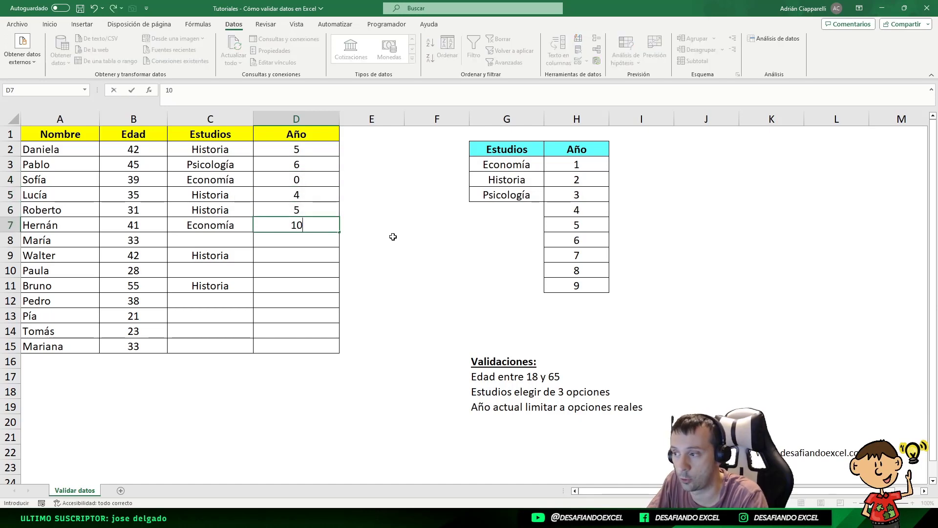
{"action": "key", "text": "Return"}
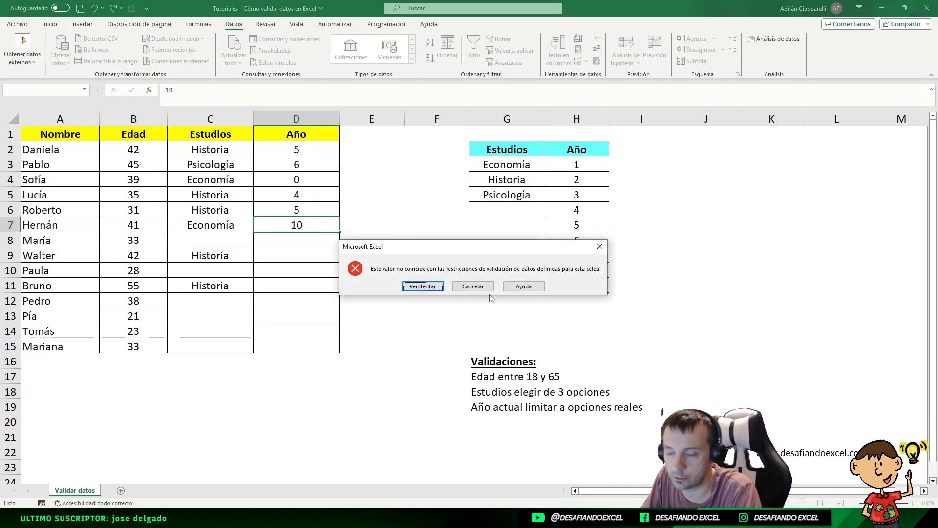
{"action": "left_click", "coordinate": [474, 288]}
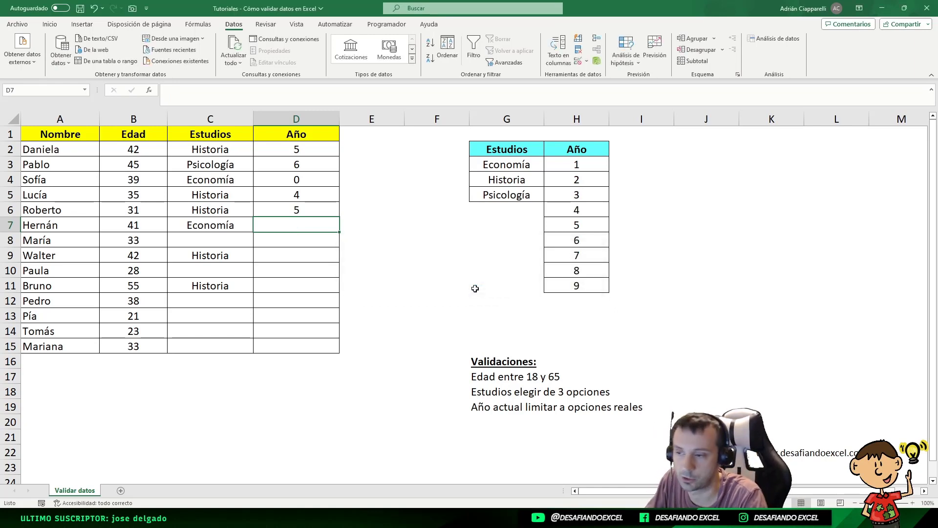
- Examine the custom formula criterion (Personalizada) in the data validation settings of cell D7
{"action": "left_click", "coordinate": [587, 61]}
{"action": "left_click", "coordinate": [599, 69]}
{"action": "left_click", "coordinate": [284, 258]}
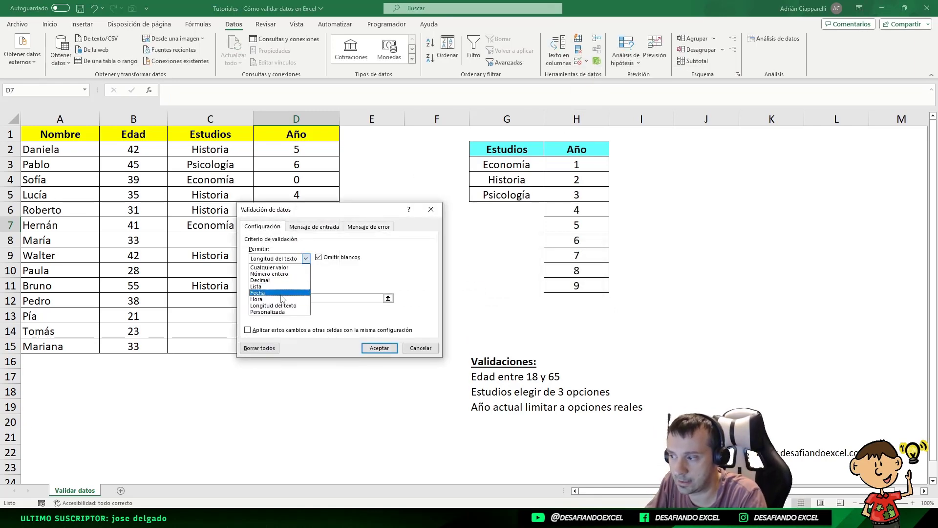
{"action": "left_click", "coordinate": [282, 313]}
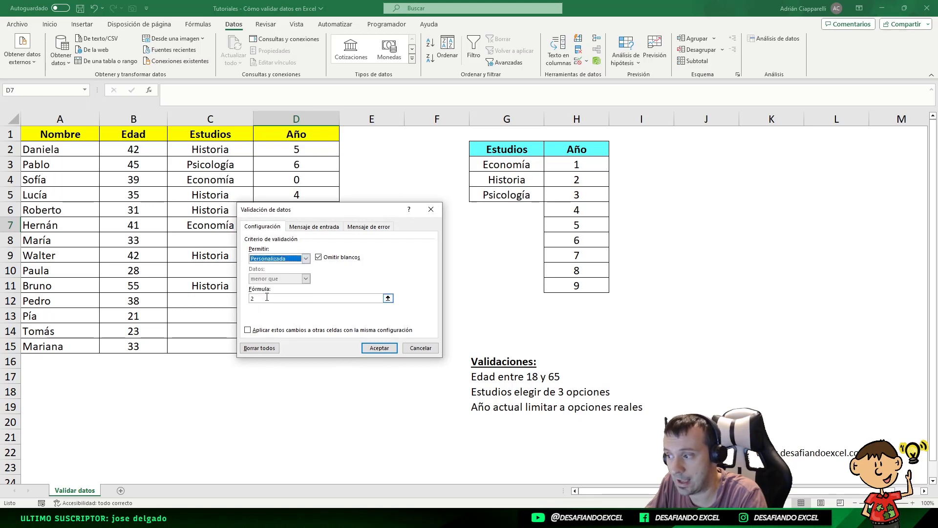
{"action": "left_click", "coordinate": [264, 299]}
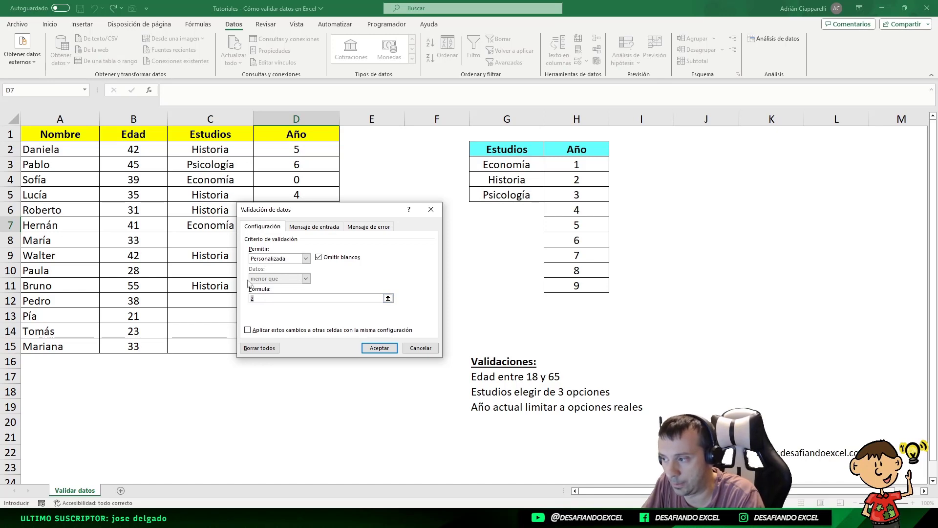
{"action": "left_click", "coordinate": [283, 263]}
{"action": "left_click", "coordinate": [270, 313]}
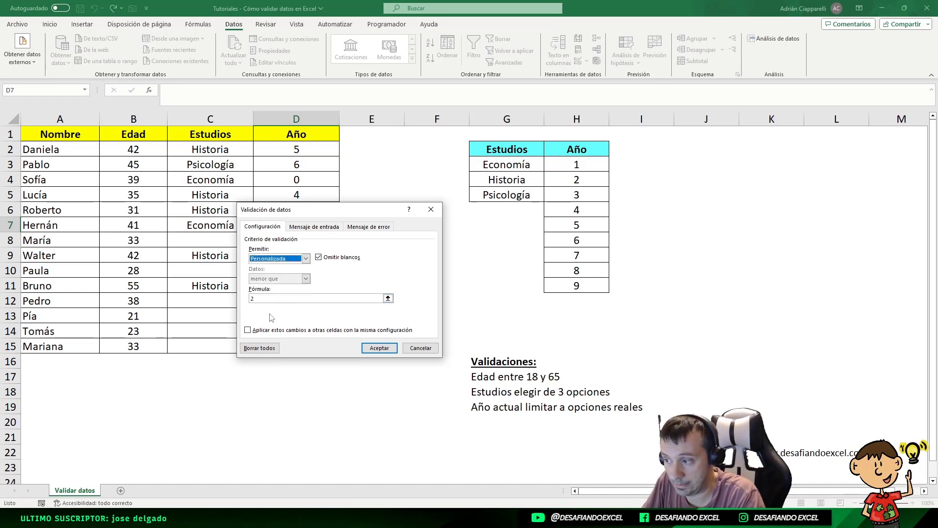
- Examine the time (Hora) and date (Fecha) criteria for cell D7, choosing the entre condition for the date
{"action": "left_click", "coordinate": [273, 259]}
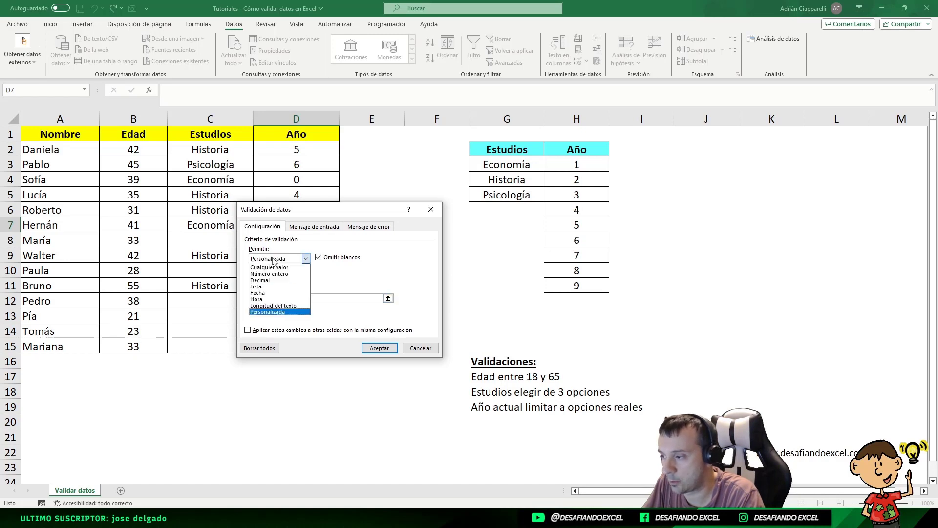
{"action": "left_click", "coordinate": [265, 298]}
{"action": "left_click", "coordinate": [305, 258]}
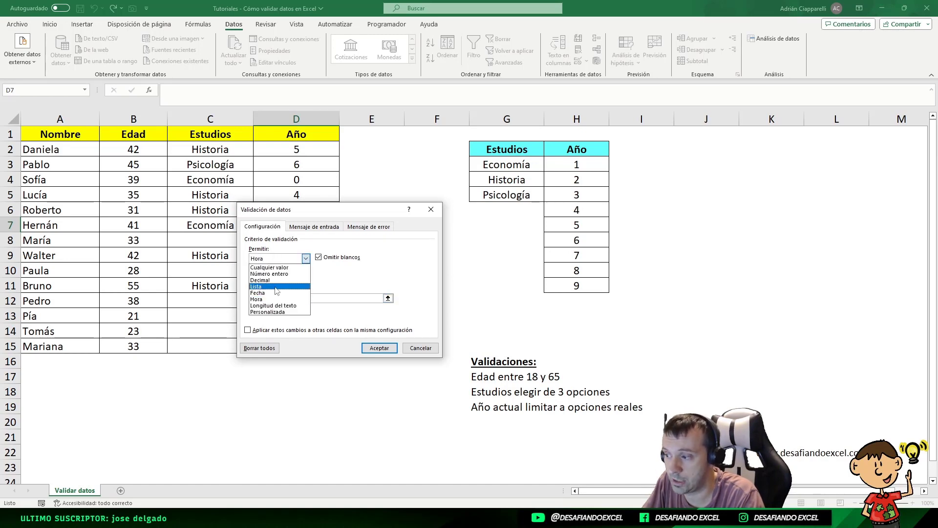
{"action": "left_click", "coordinate": [277, 293]}
{"action": "left_click", "coordinate": [306, 278]}
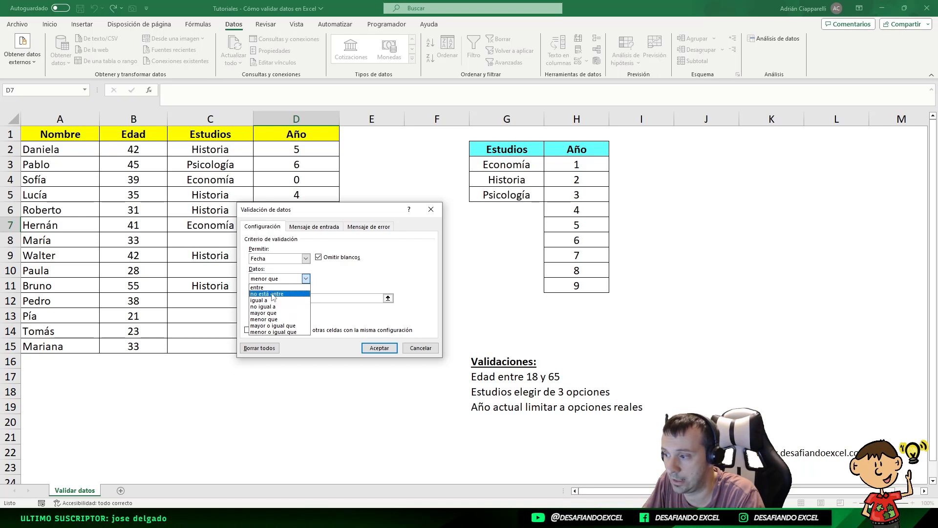
{"action": "left_click", "coordinate": [273, 288]}
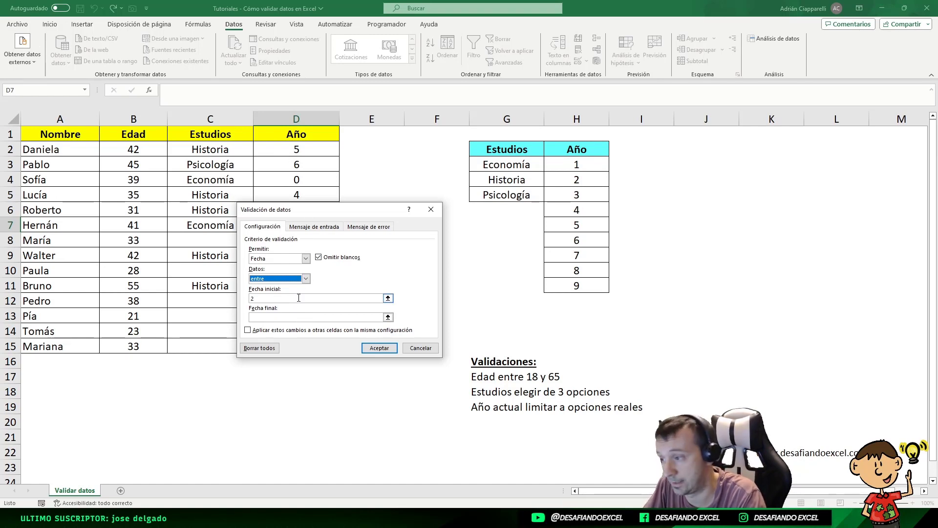
- Try the Decimal criterion for cell D7, and set its validation to allow any value (Cualquier valor)
{"action": "left_click", "coordinate": [305, 258]}
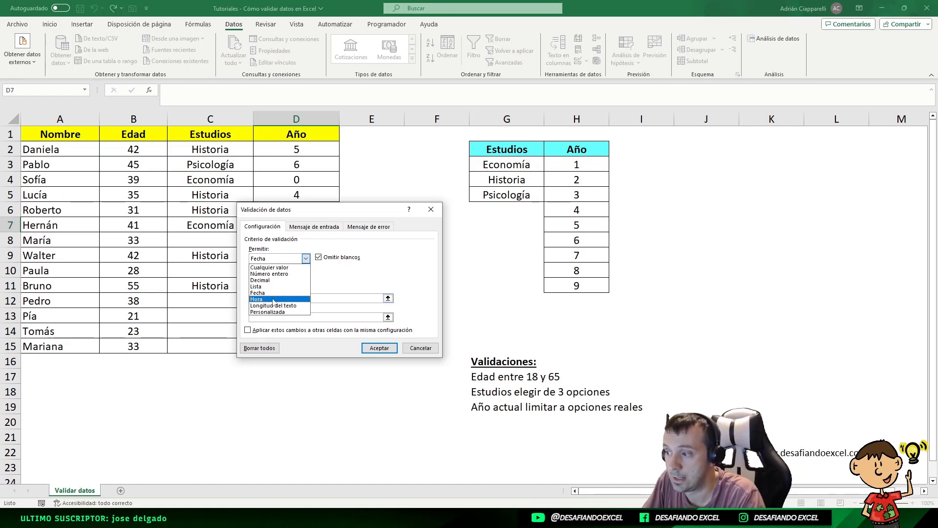
{"action": "left_click", "coordinate": [272, 282]}
{"action": "left_click", "coordinate": [275, 259]}
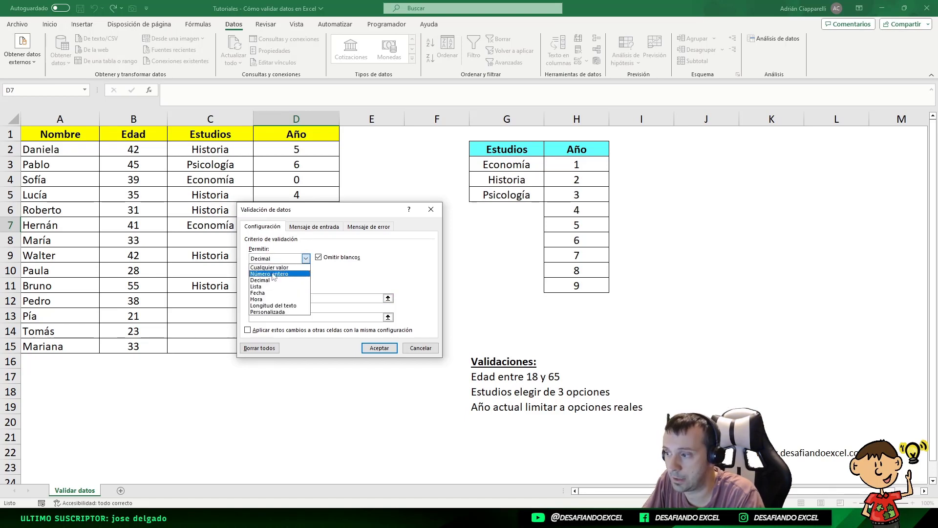
{"action": "left_click", "coordinate": [270, 267]}
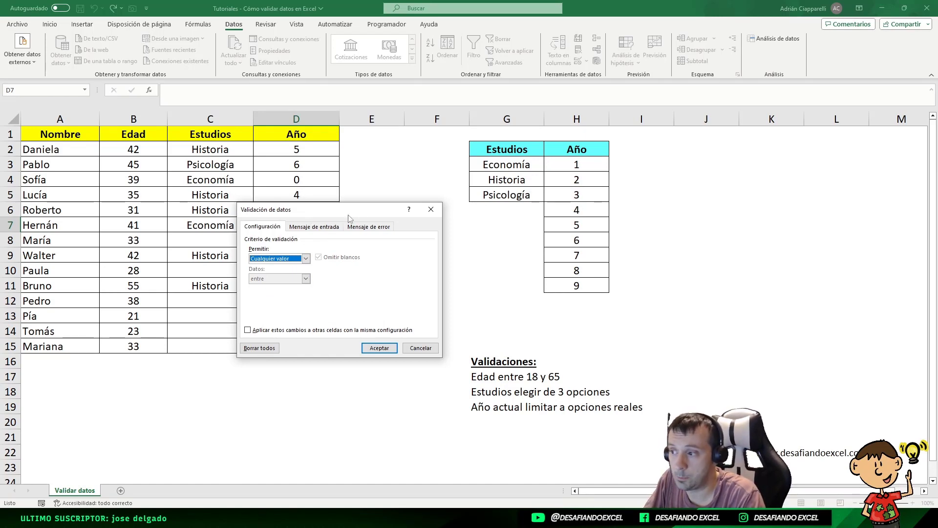
- Examine the input message and error message settings in the data validation of cell D7
{"action": "left_click_drag", "start_coordinate": [327, 208], "coordinate": [463, 189]}
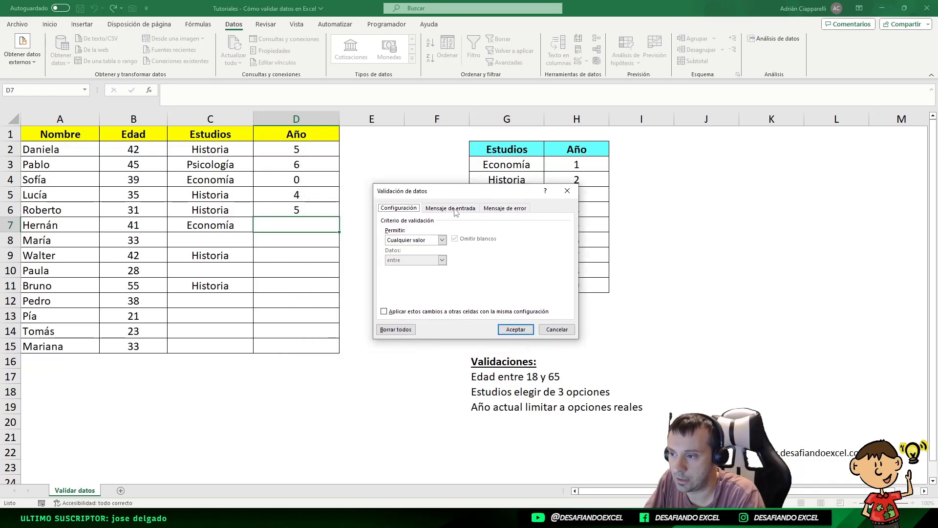
{"action": "left_click", "coordinate": [501, 208]}
{"action": "left_click", "coordinate": [462, 210]}
{"action": "left_click", "coordinate": [508, 211]}
{"action": "left_click", "coordinate": [462, 214]}
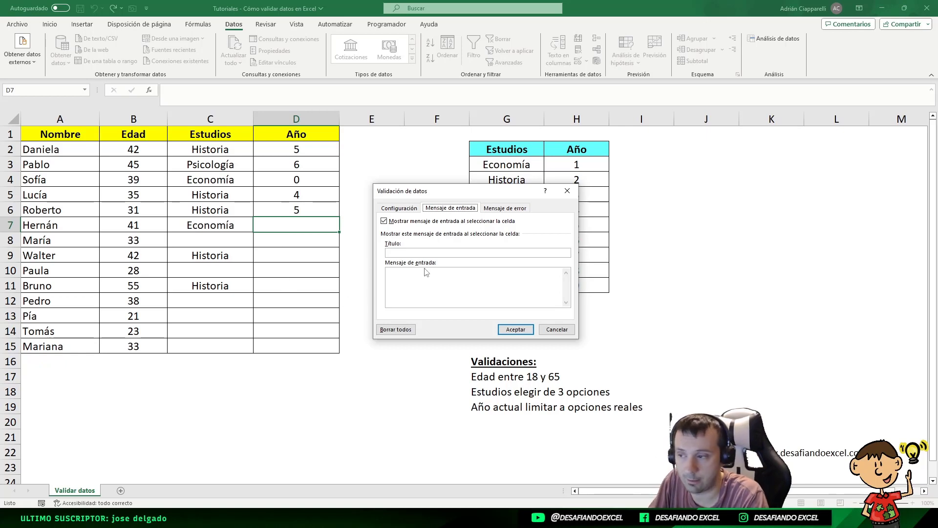
{"action": "left_click", "coordinate": [494, 209]}
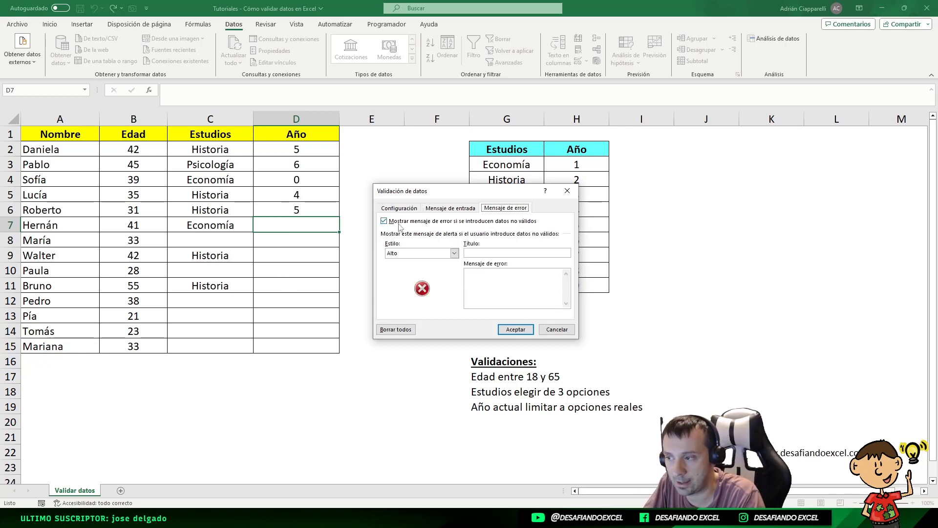
- Try the Advertencia and Información error alert styles, and set the style back to Alto
{"action": "left_click", "coordinate": [385, 223]}
{"action": "left_click", "coordinate": [385, 223]}
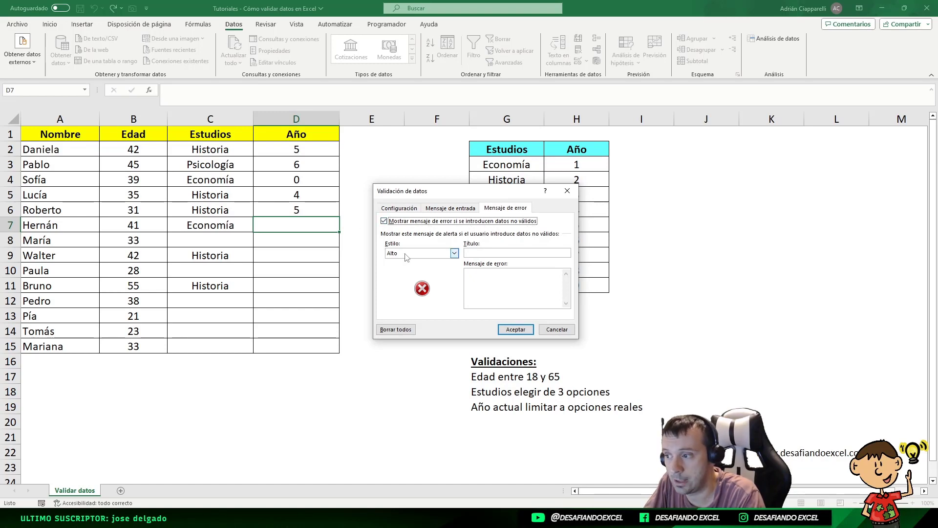
{"action": "left_click", "coordinate": [455, 253]}
{"action": "left_click", "coordinate": [401, 268]}
{"action": "left_click", "coordinate": [405, 254]}
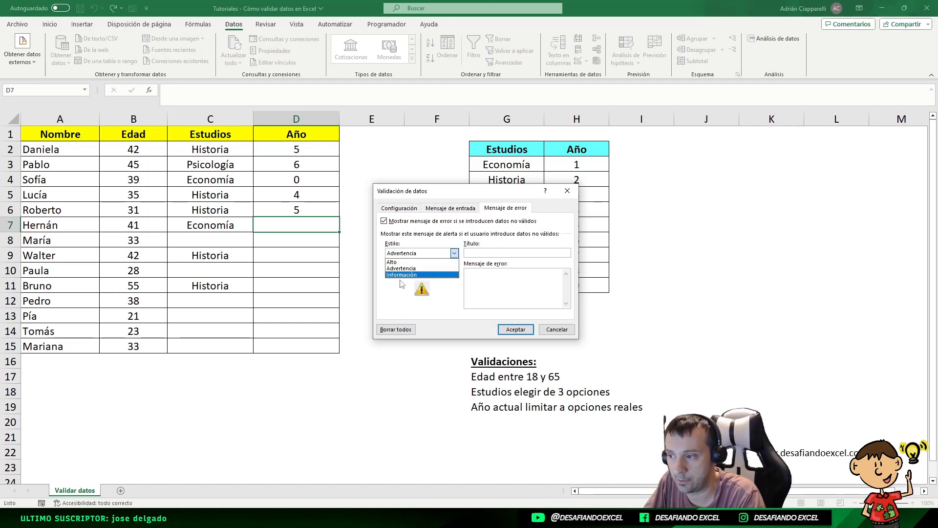
{"action": "left_click", "coordinate": [401, 275]}
{"action": "left_click", "coordinate": [400, 253]}
{"action": "left_click", "coordinate": [397, 263]}
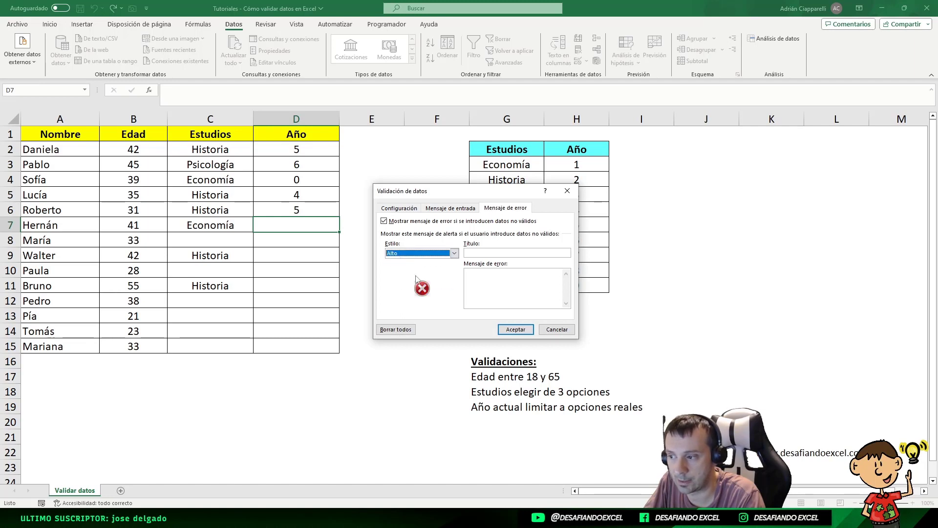
{"action": "left_click", "coordinate": [400, 253]}
{"action": "left_click", "coordinate": [401, 269]}
{"action": "left_click", "coordinate": [407, 253]}
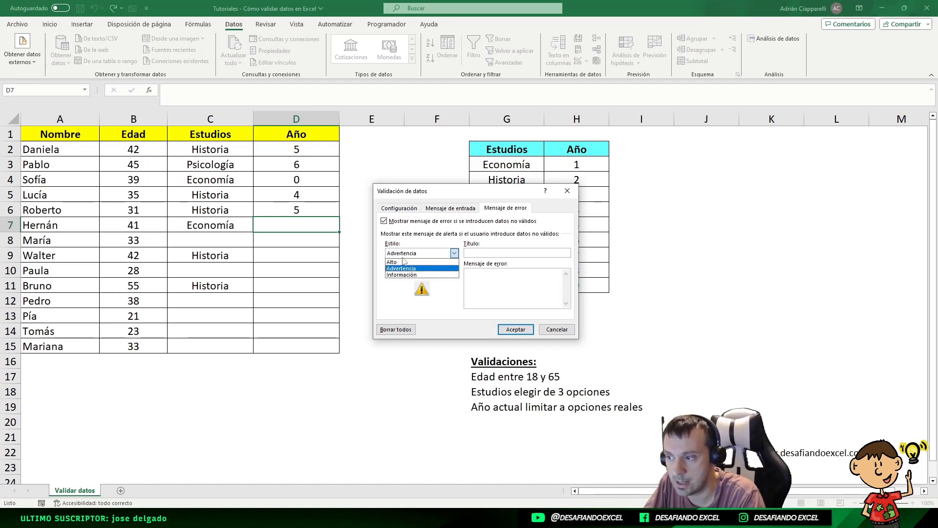
{"action": "left_click", "coordinate": [398, 260]}
- Give cell D7 an error alert titled "Esto es error" with the message "Cambiar valor por correcto", and apply it
{"action": "left_click", "coordinate": [486, 285]}
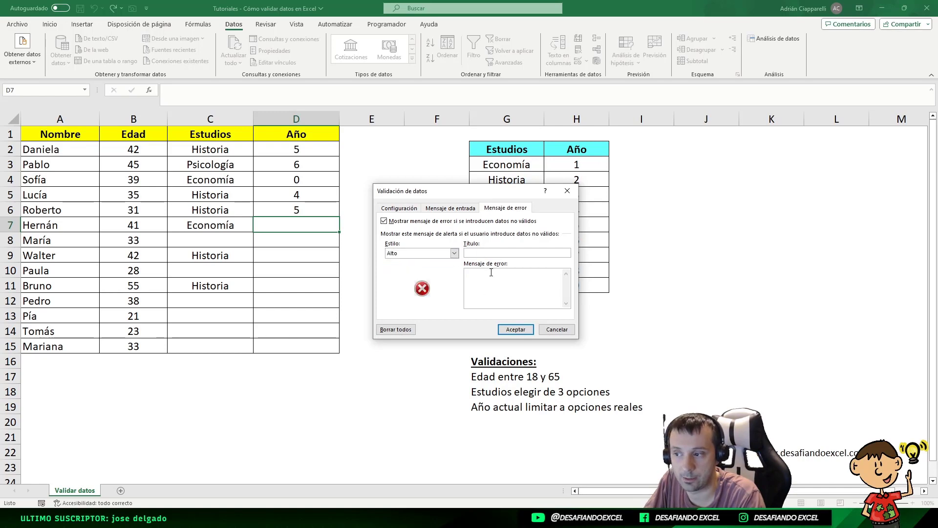
{"action": "left_click", "coordinate": [484, 254]}
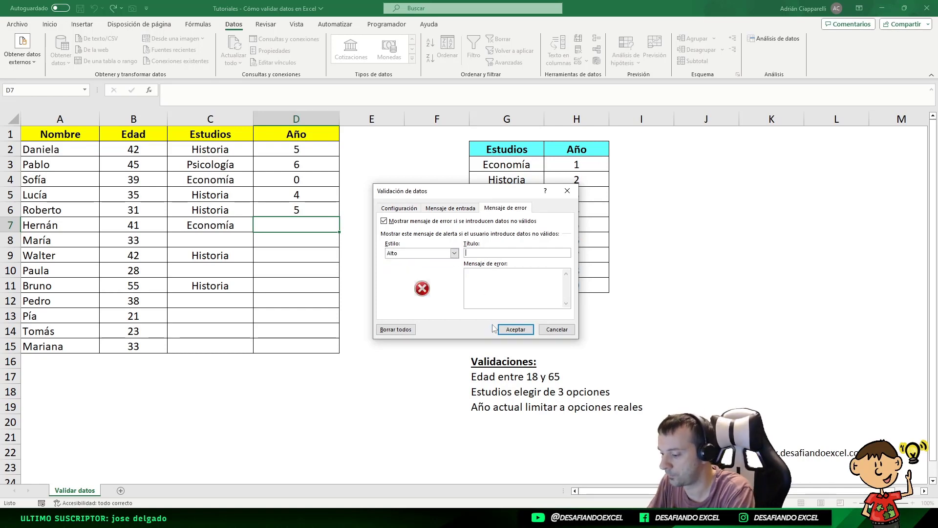
{"action": "type", "text": "Esto es error"}
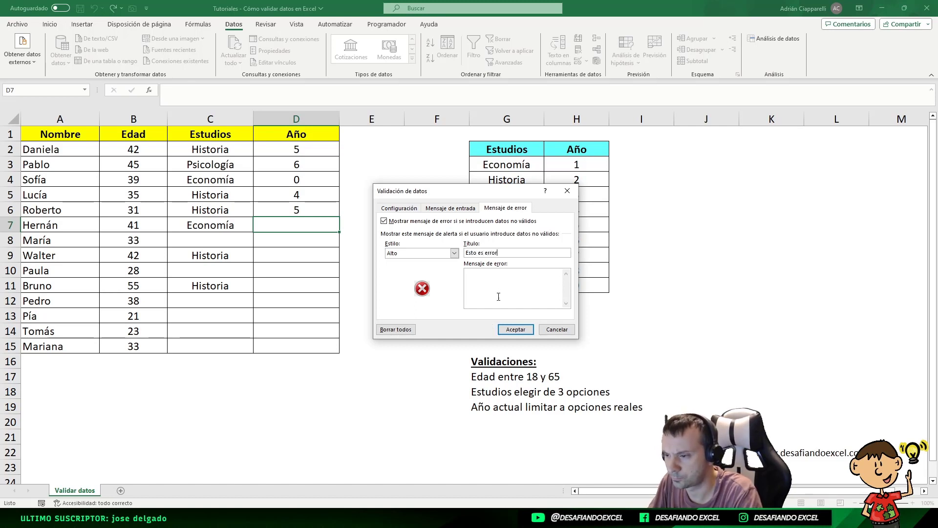
{"action": "type", "text": "Cambiar valor por correcto"}
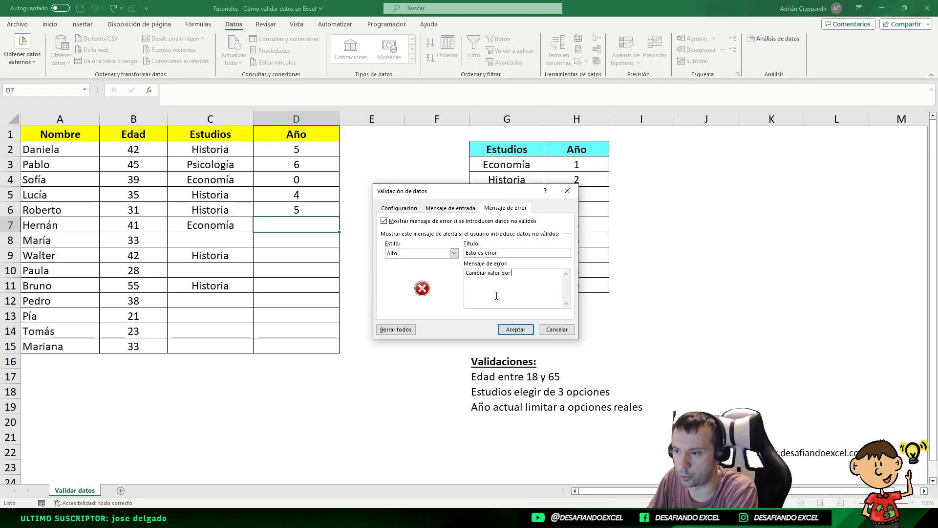
{"action": "left_click", "coordinate": [516, 329]}
- Try to enter 1123 in cell D8 to test the error alert, and cancel the entry
{"action": "left_click", "coordinate": [291, 242]}
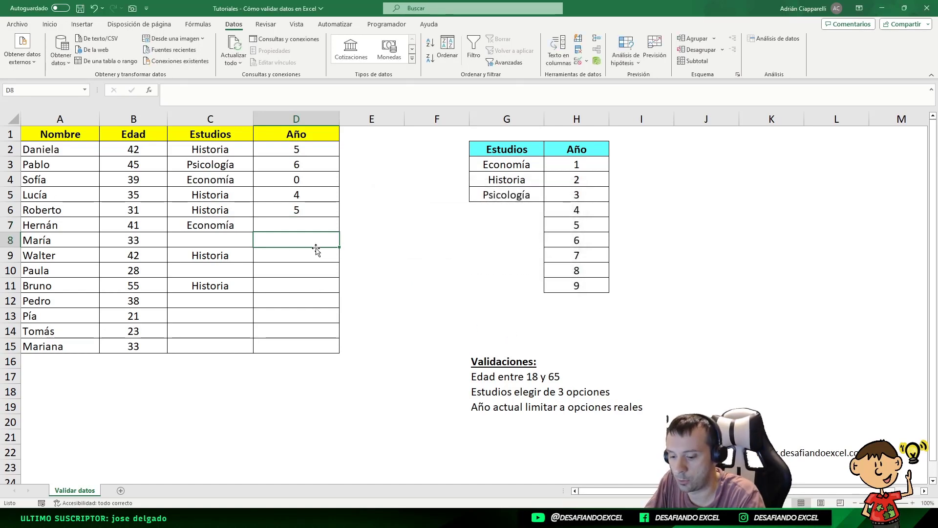
{"action": "type", "text": "1123"}
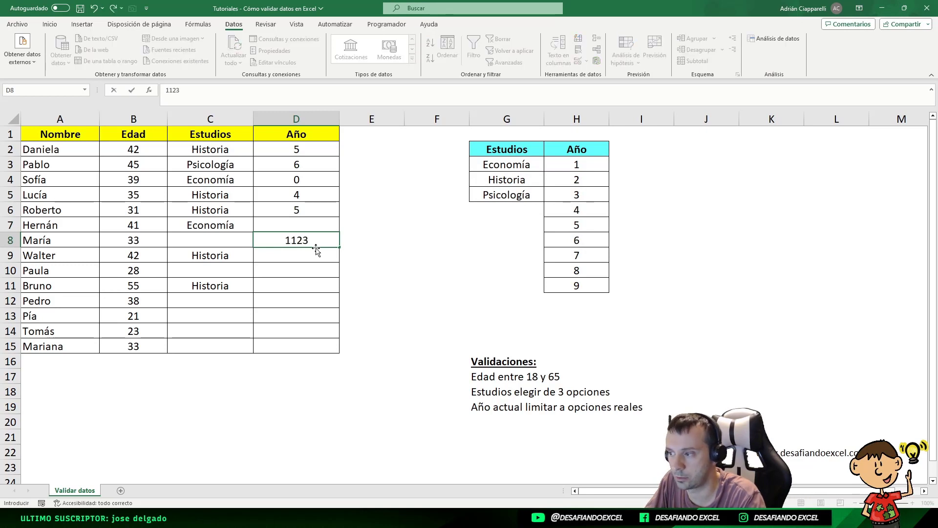
{"action": "key", "text": "Return"}
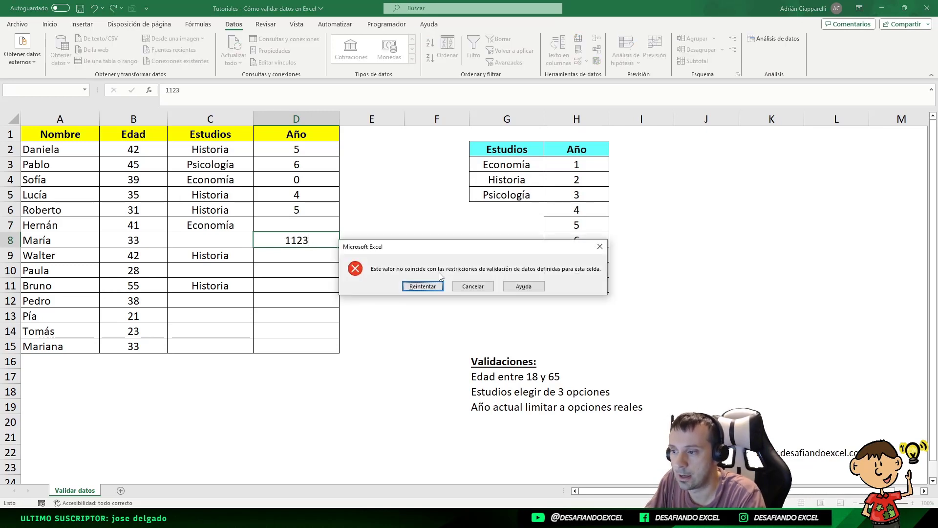
{"action": "left_click", "coordinate": [473, 286]}
- Clear the mixed validation of D2:D15 and apply an Alto error alert titled "Esto es error" with the message "Corregir con valor correcto"
{"action": "left_click_drag", "start_coordinate": [304, 149], "coordinate": [293, 347]}
{"action": "left_click", "coordinate": [586, 62]}
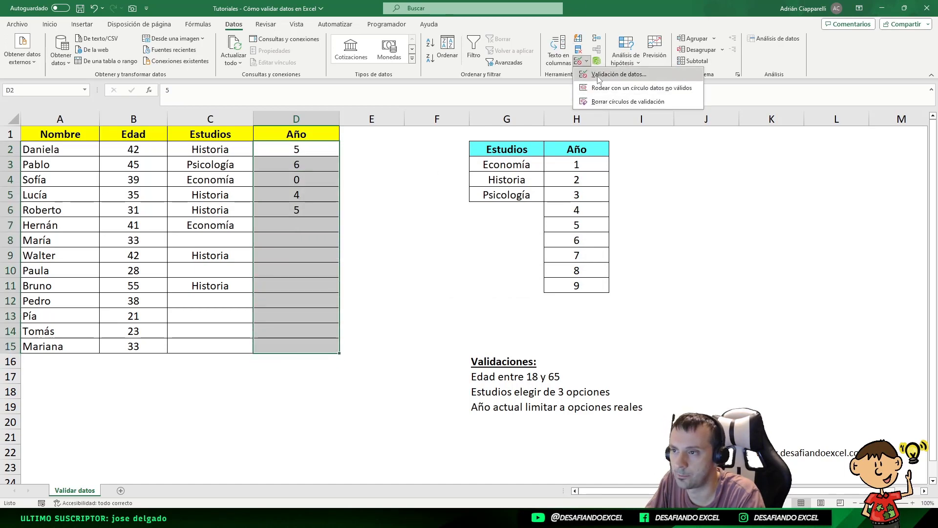
{"action": "left_click", "coordinate": [600, 75]}
{"action": "left_click", "coordinate": [447, 287]}
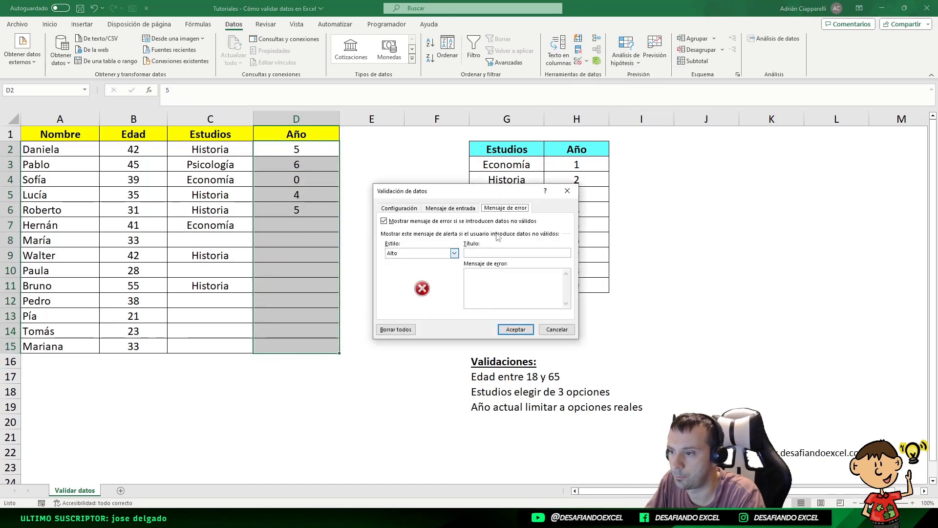
{"action": "left_click", "coordinate": [502, 253]}
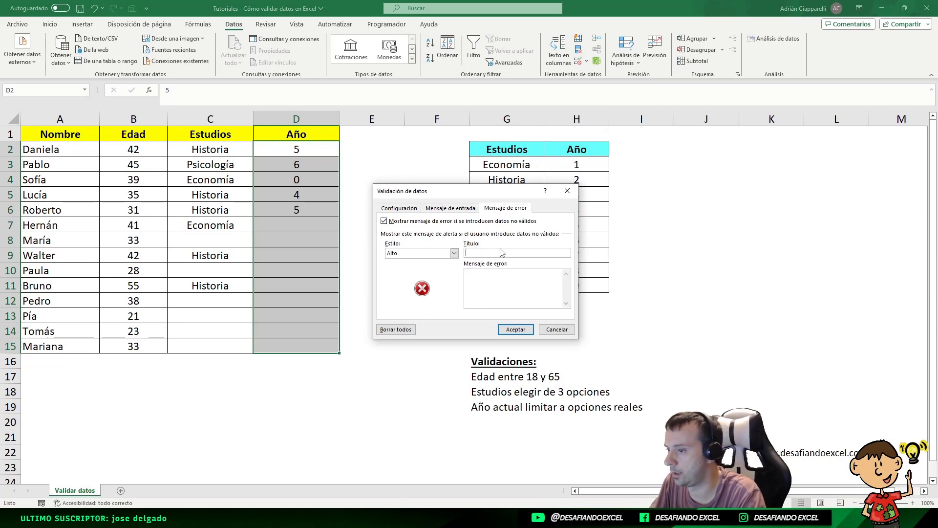
{"action": "type", "text": "Esto es error"}
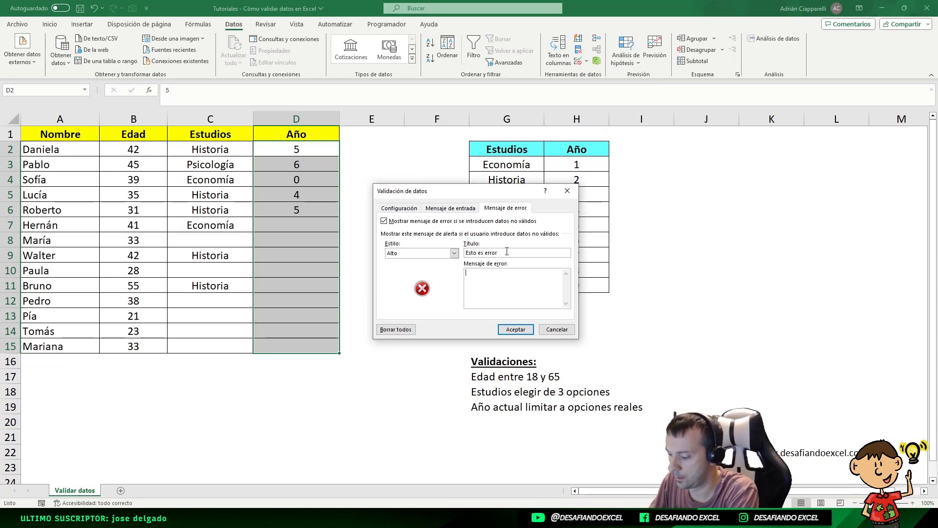
{"action": "type", "text": " con valor correcto"}
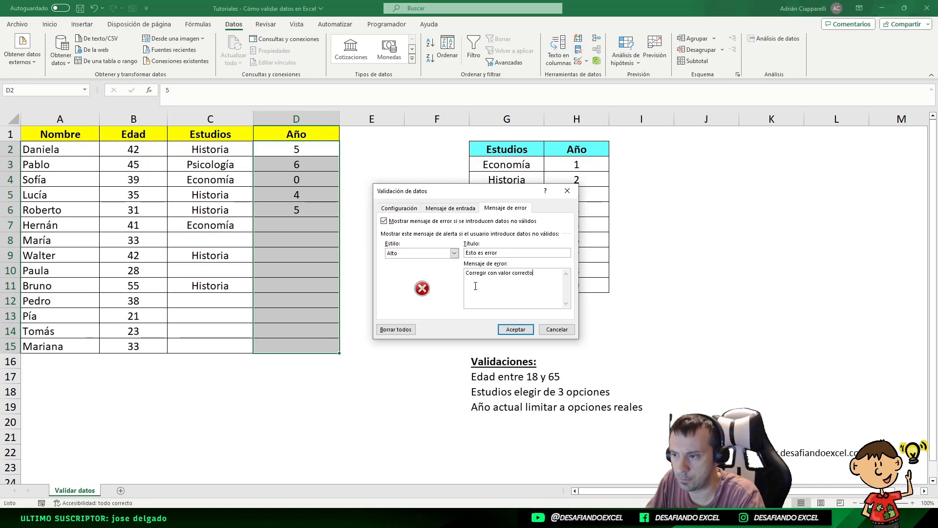
{"action": "left_click", "coordinate": [516, 330]}
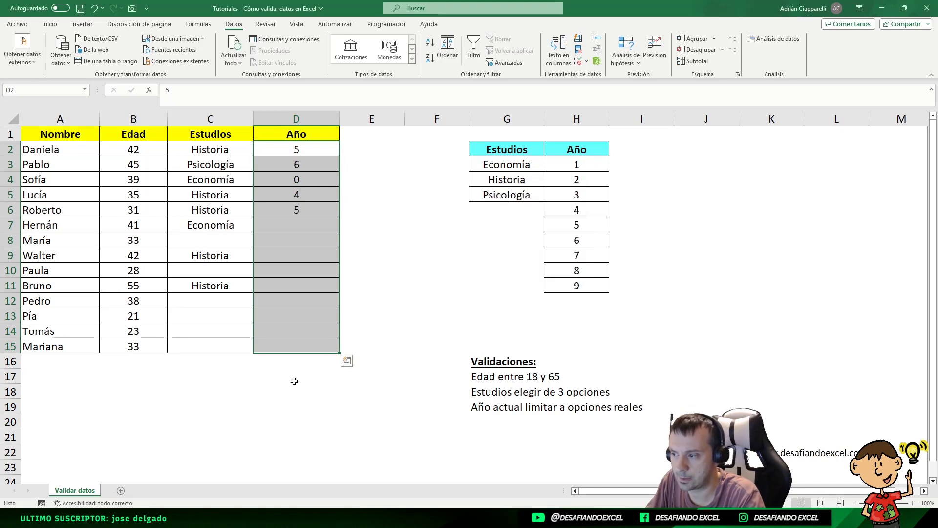
- Enter 1234 in cell D10 to test the validation of the Año column
{"action": "left_click", "coordinate": [304, 265]}
{"action": "type", "text": "1234"}
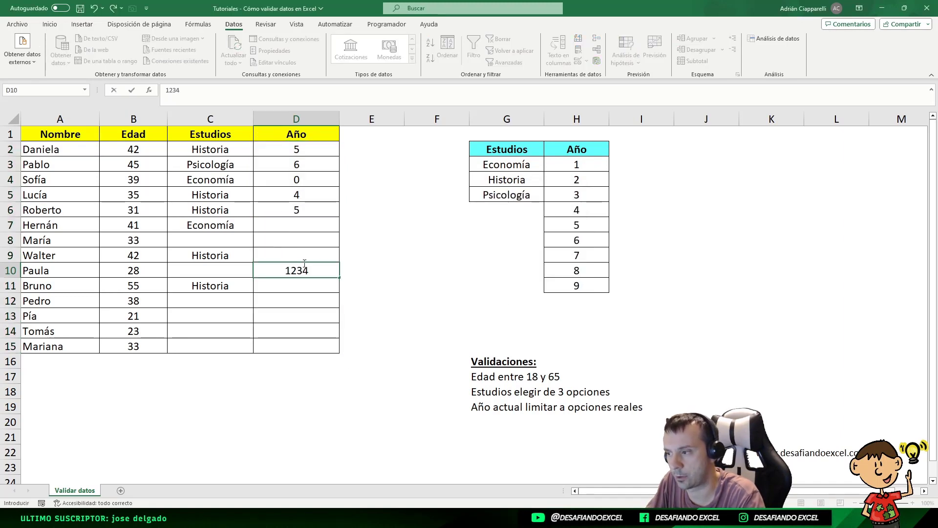
{"action": "key", "text": "Return"}
{"action": "left_click", "coordinate": [306, 267]}
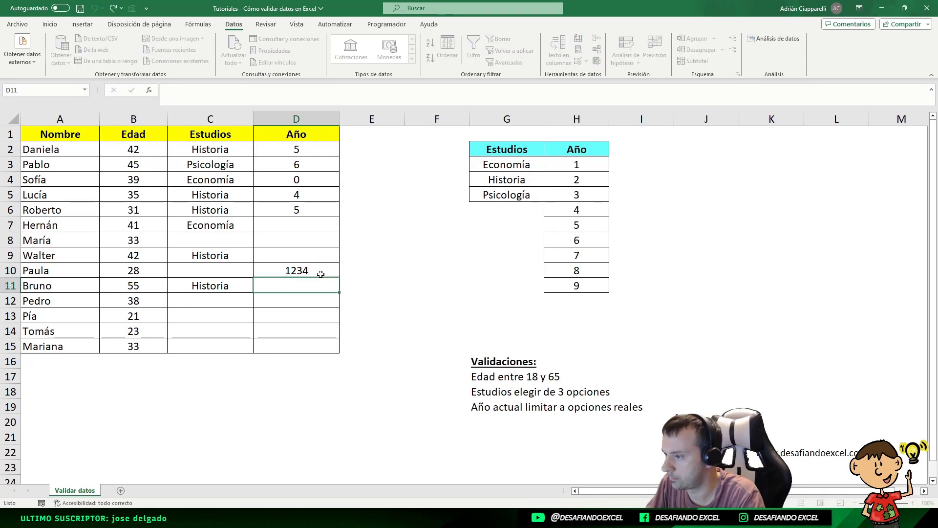
- Restrict D2:D15 to entries with a Longitud del texto "mayor que" 2 and apply the validation
{"action": "left_click_drag", "start_coordinate": [296, 152], "coordinate": [288, 346]}
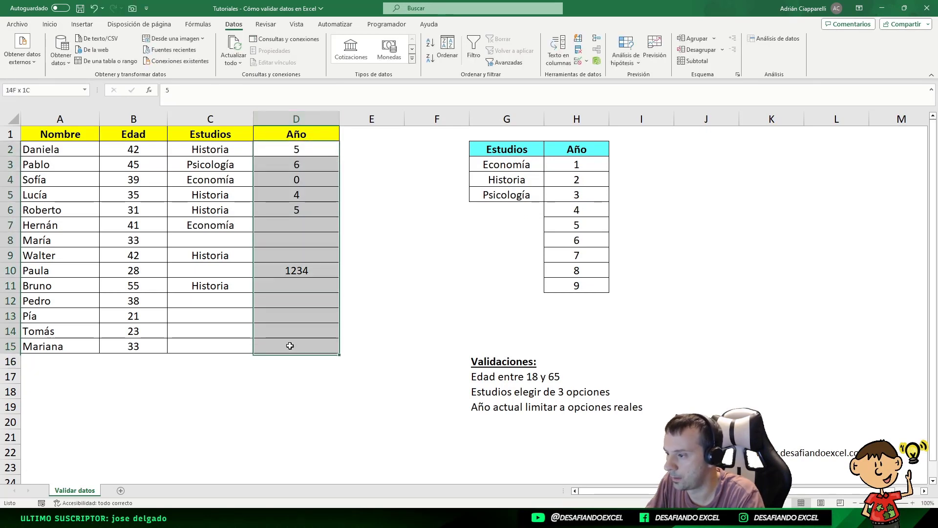
{"action": "left_click", "coordinate": [587, 61]}
{"action": "left_click", "coordinate": [590, 76]}
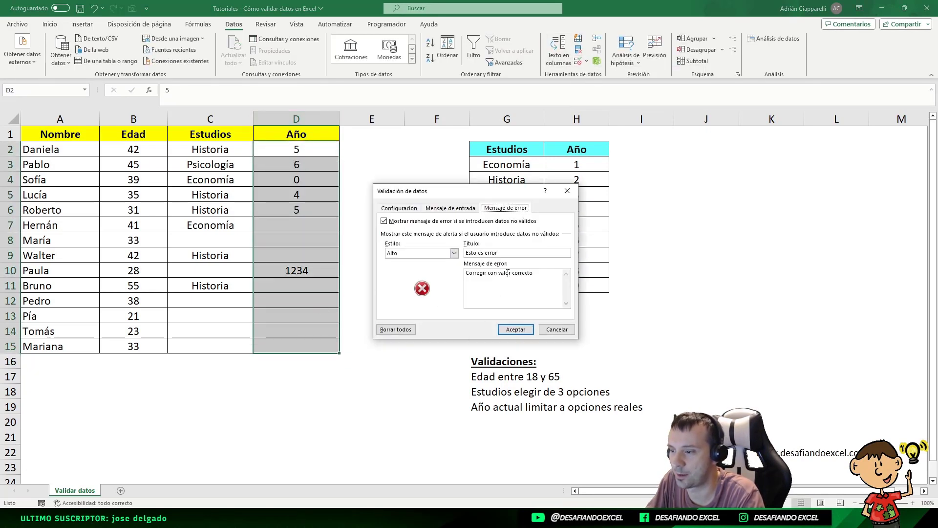
{"action": "key", "text": "Return"}
{"action": "left_click", "coordinate": [423, 240]}
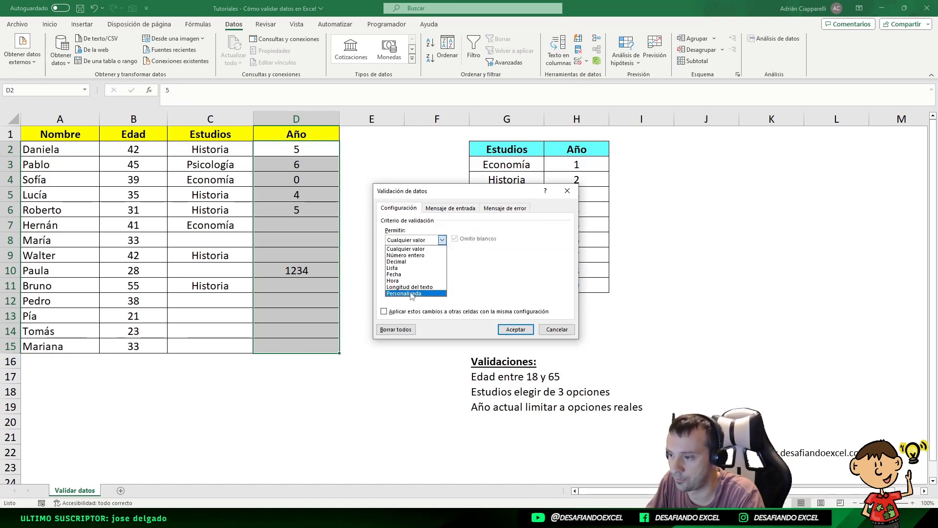
{"action": "left_click", "coordinate": [414, 281]}
{"action": "left_click", "coordinate": [410, 239]}
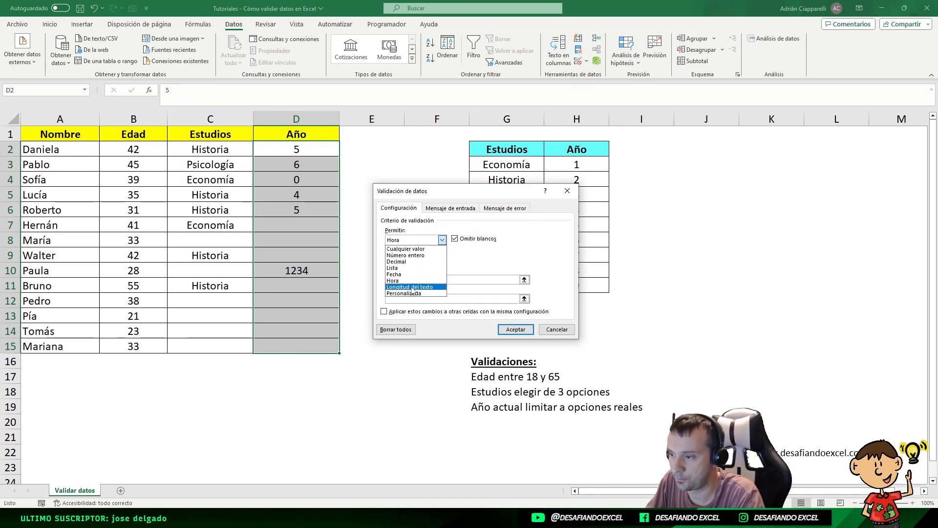
{"action": "left_click", "coordinate": [409, 288]}
{"action": "left_click", "coordinate": [406, 260]}
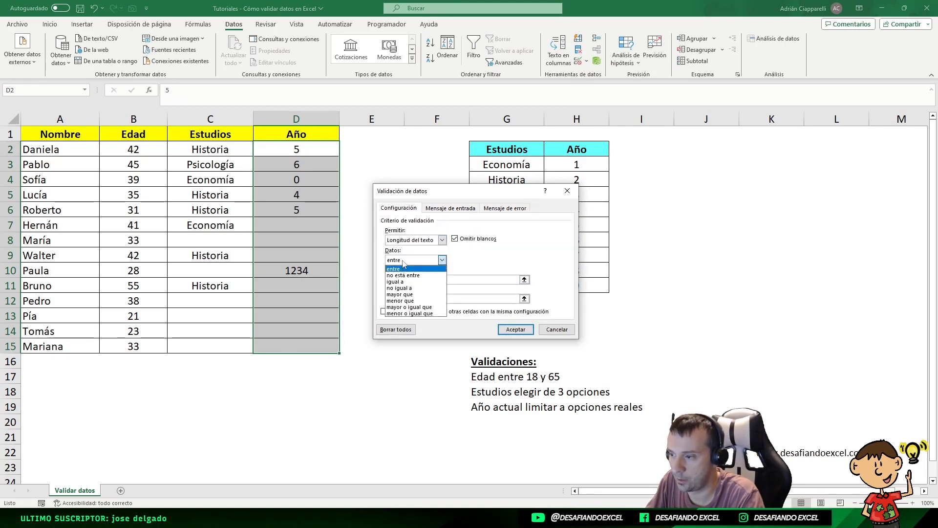
{"action": "left_click", "coordinate": [410, 293]}
{"action": "left_click", "coordinate": [416, 279]}
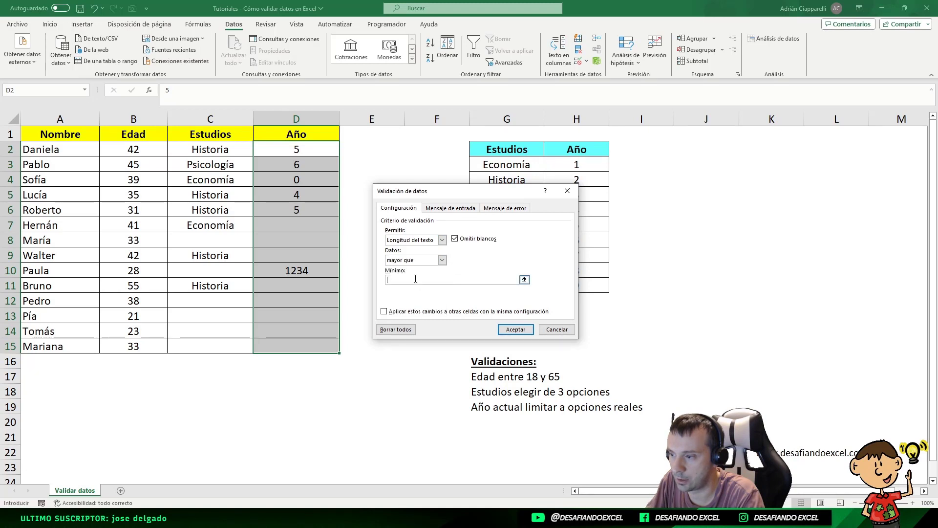
{"action": "left_click", "coordinate": [506, 208]}
{"action": "left_click", "coordinate": [517, 329]}
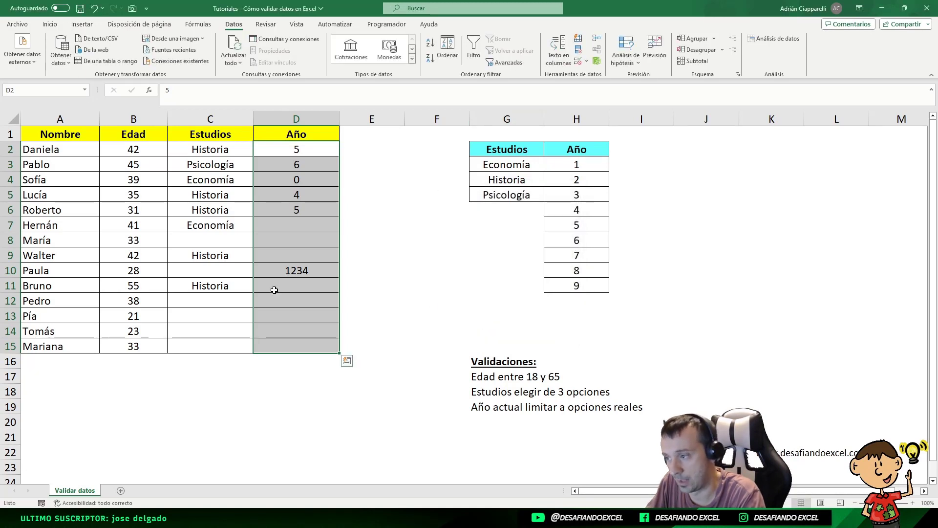
- Delete the value in D10, and enter 123 in D12 and D10 to test the text-length validation
{"action": "left_click", "coordinate": [291, 275]}
{"action": "key", "text": "Delete"}
{"action": "left_click", "coordinate": [295, 302]}
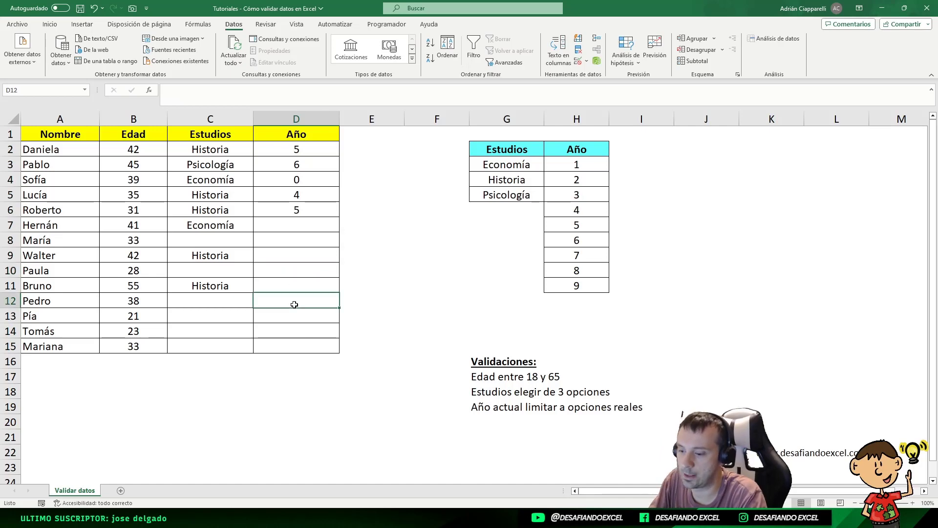
{"action": "type", "text": "123"}
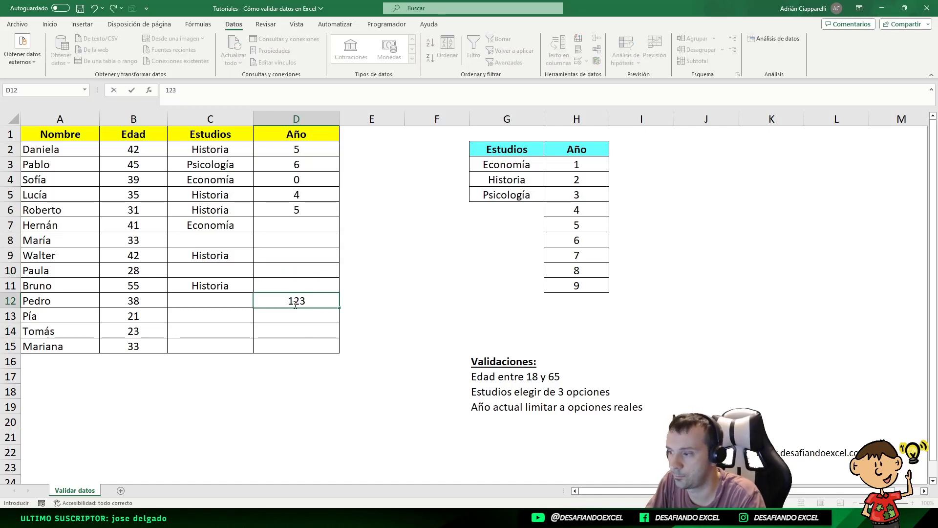
{"action": "key", "text": "Return"}
{"action": "left_click", "coordinate": [295, 286]}
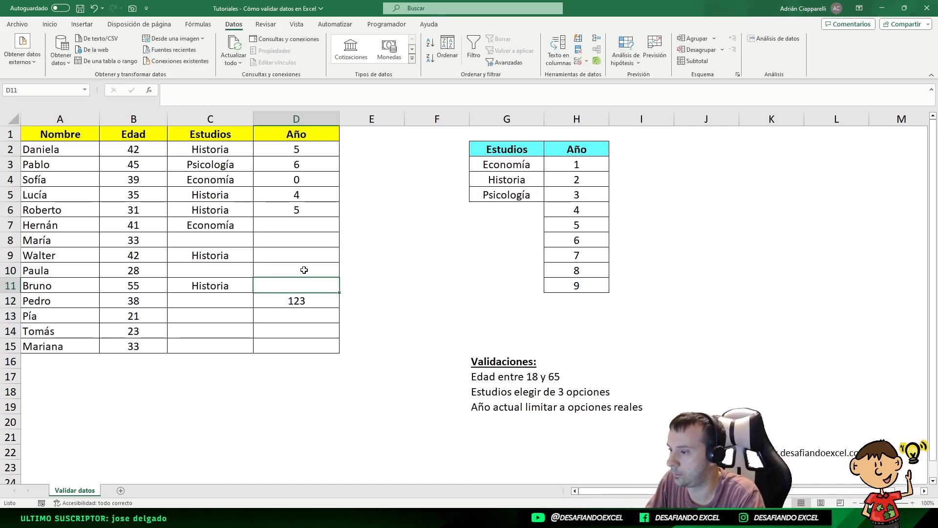
{"action": "left_click", "coordinate": [304, 270]}
{"action": "type", "text": "123"}
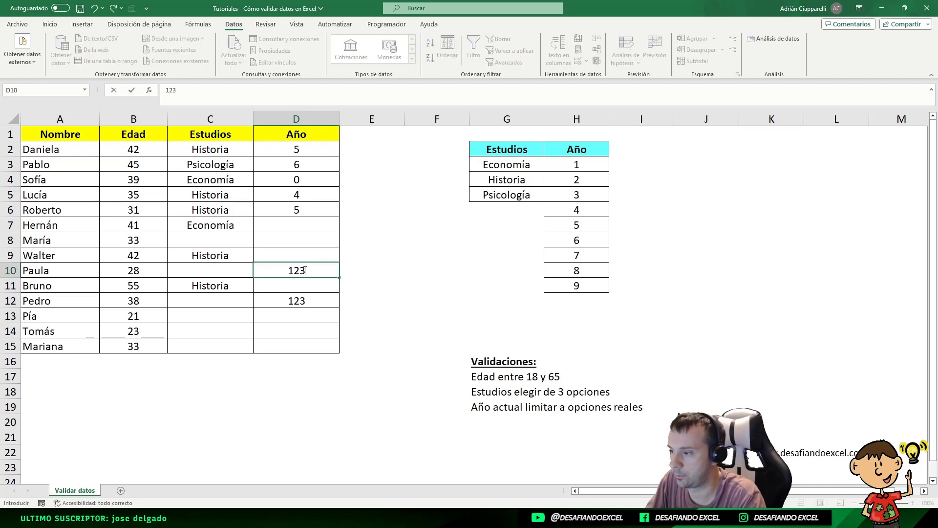
{"action": "key", "text": "Return"}
- Change the text-length condition of D2:D15 to "menor que" 2 and apply it
{"action": "left_click_drag", "start_coordinate": [323, 151], "coordinate": [302, 345]}
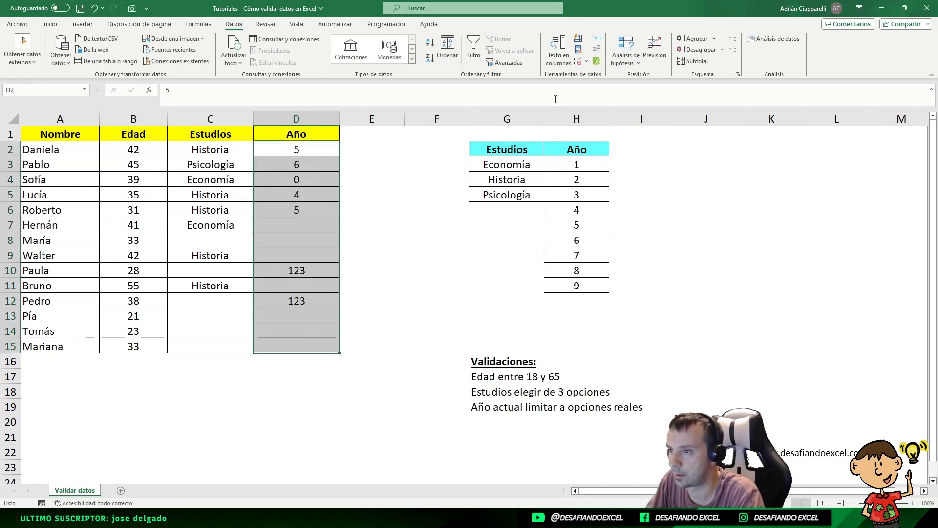
{"action": "left_click", "coordinate": [578, 61]}
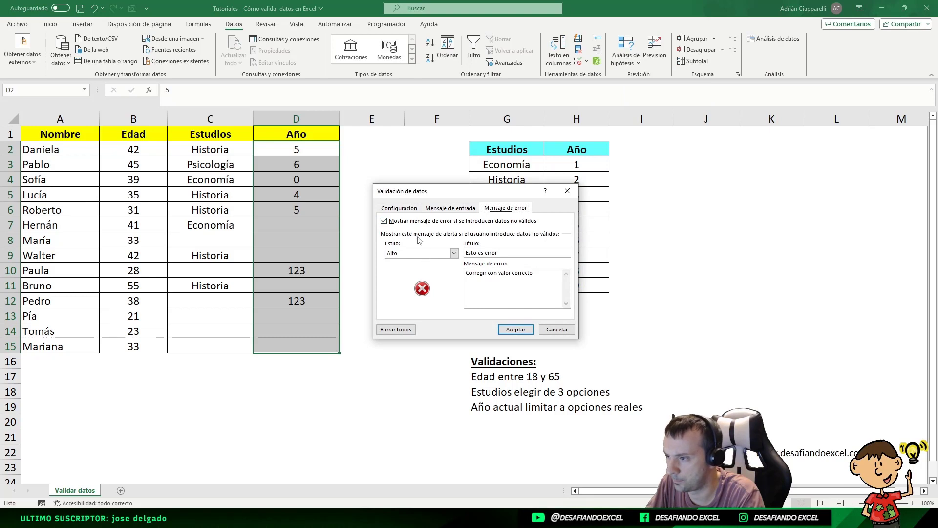
{"action": "left_click", "coordinate": [409, 208]}
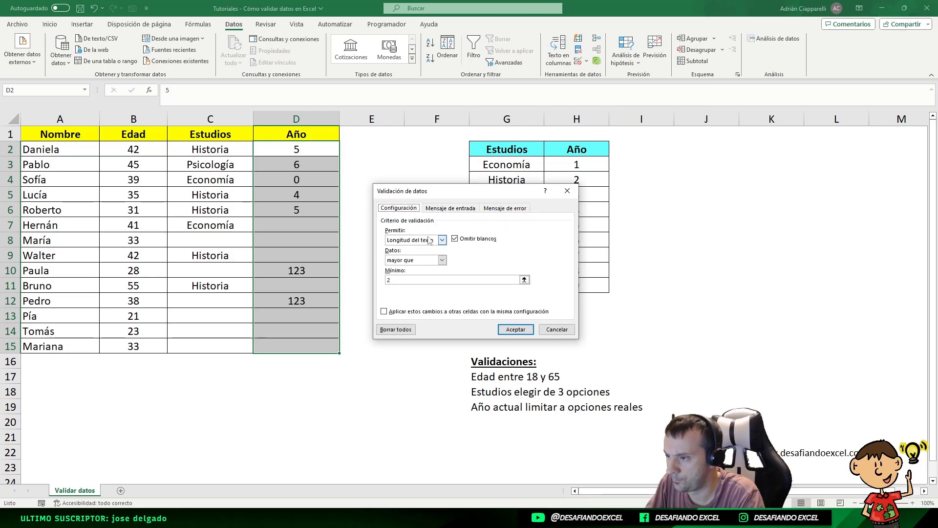
{"action": "left_click", "coordinate": [415, 260]}
{"action": "left_click", "coordinate": [400, 301]}
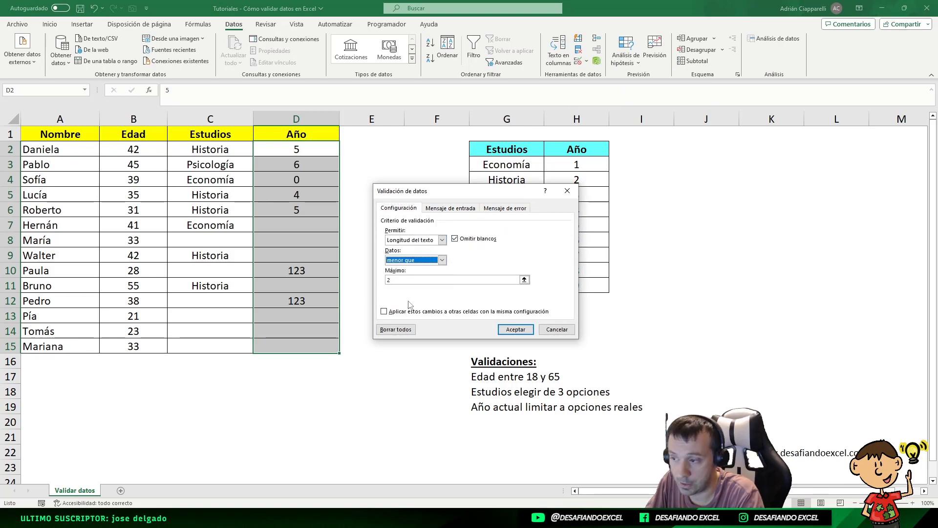
{"action": "left_click", "coordinate": [516, 330]}
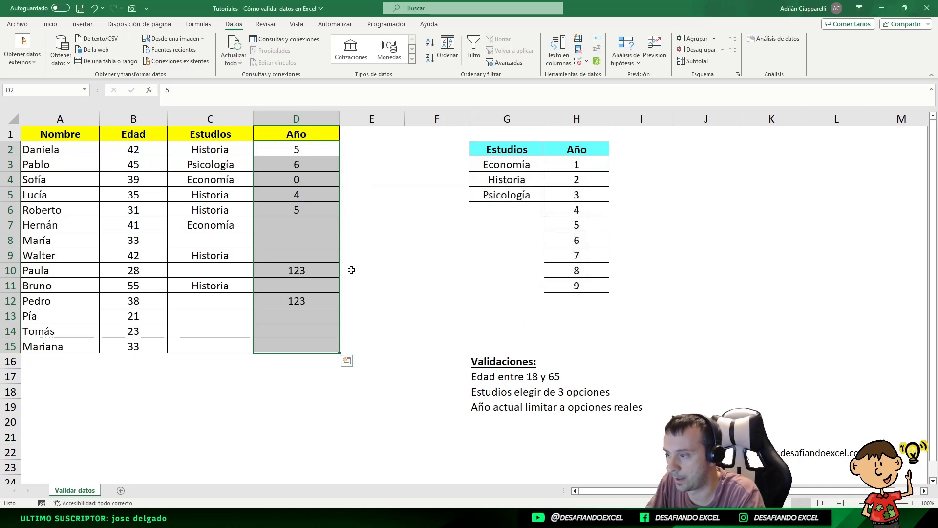
- Clear the contents of D7:D15, and try to enter 123 in D9 to test the error alert, cancelling the entry
{"action": "left_click_drag", "start_coordinate": [313, 245], "coordinate": [306, 342]}
{"action": "key", "text": "Delete"}
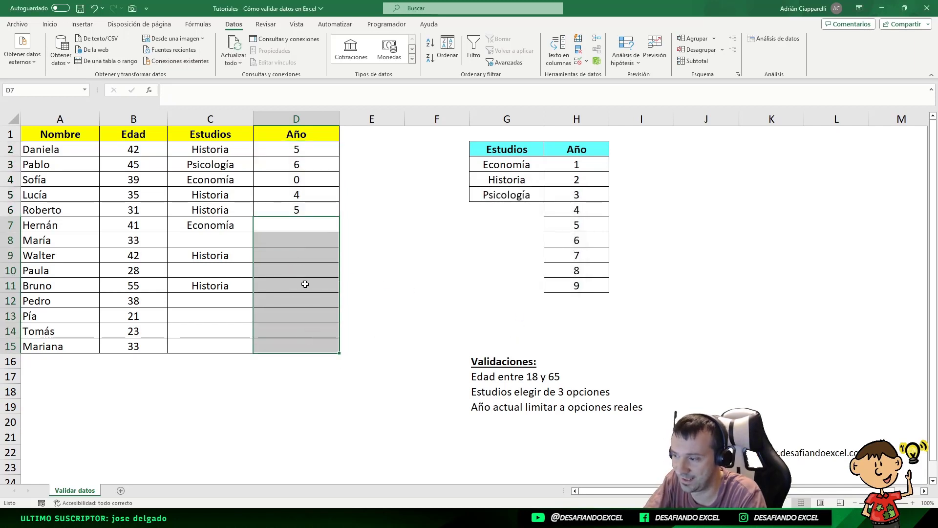
{"action": "left_click", "coordinate": [299, 258]}
{"action": "type", "text": "123"}
{"action": "key", "text": "Return"}
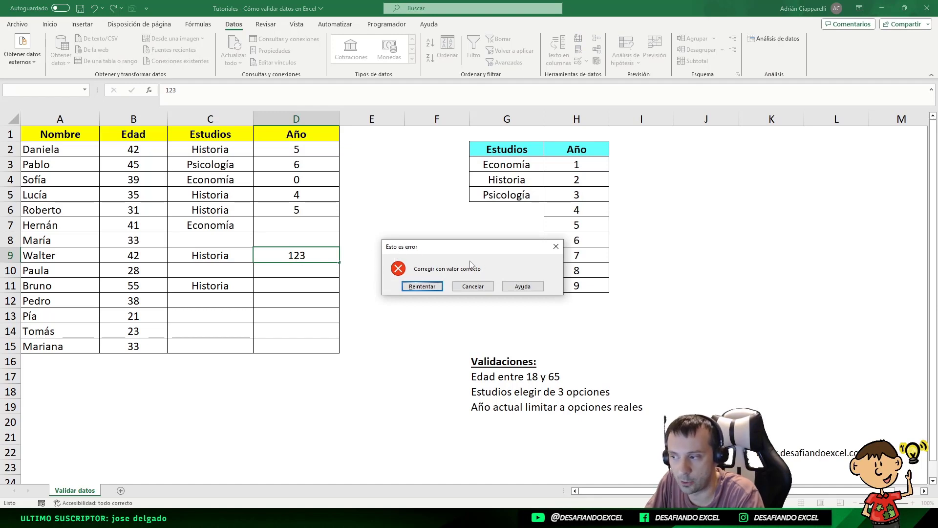
{"action": "left_click", "coordinate": [475, 288]}
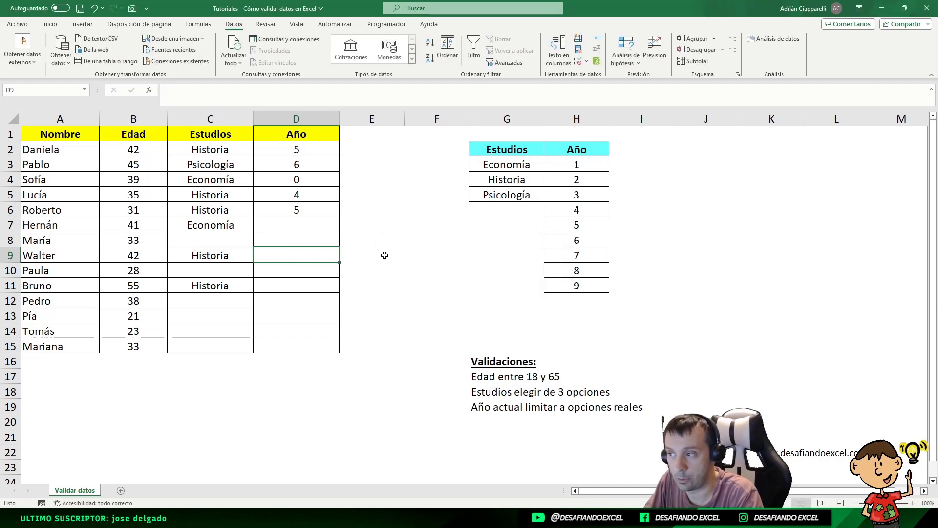
- Give D2:D15 an input message titled "Completar con dato válido" with the text "Debe tener menos de 2 dígitos", and apply it
{"action": "left_click_drag", "start_coordinate": [299, 150], "coordinate": [297, 346]}
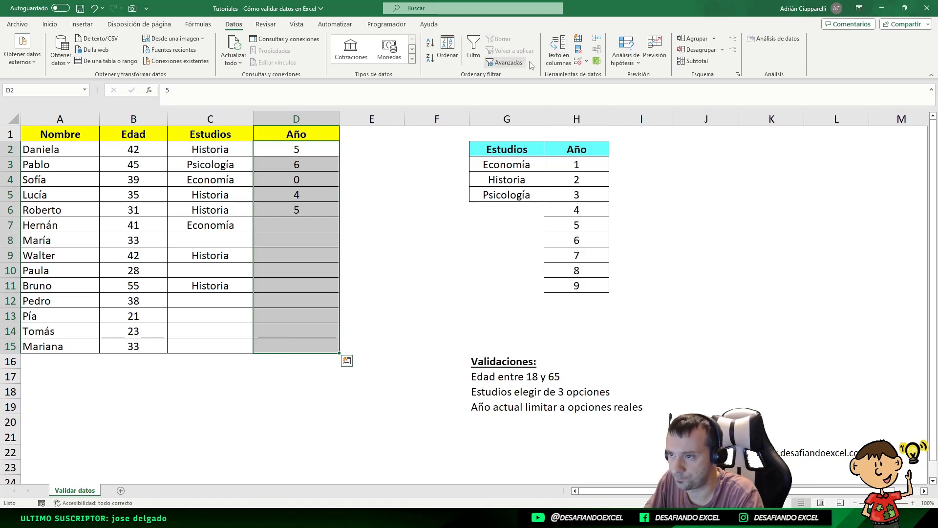
{"action": "left_click", "coordinate": [587, 61]}
{"action": "left_click", "coordinate": [604, 73]}
{"action": "left_click", "coordinate": [450, 208]}
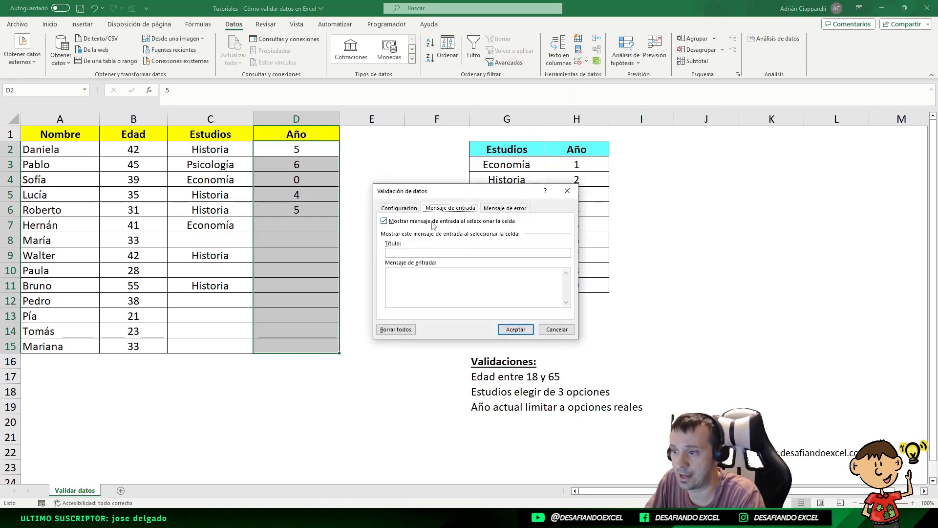
{"action": "left_click", "coordinate": [433, 253]}
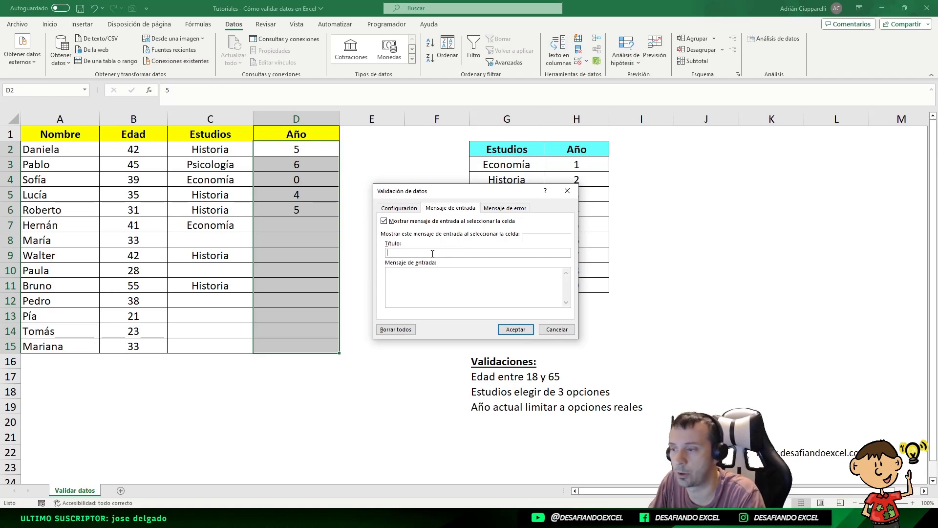
{"action": "type", "text": "Completar con dato válido"}
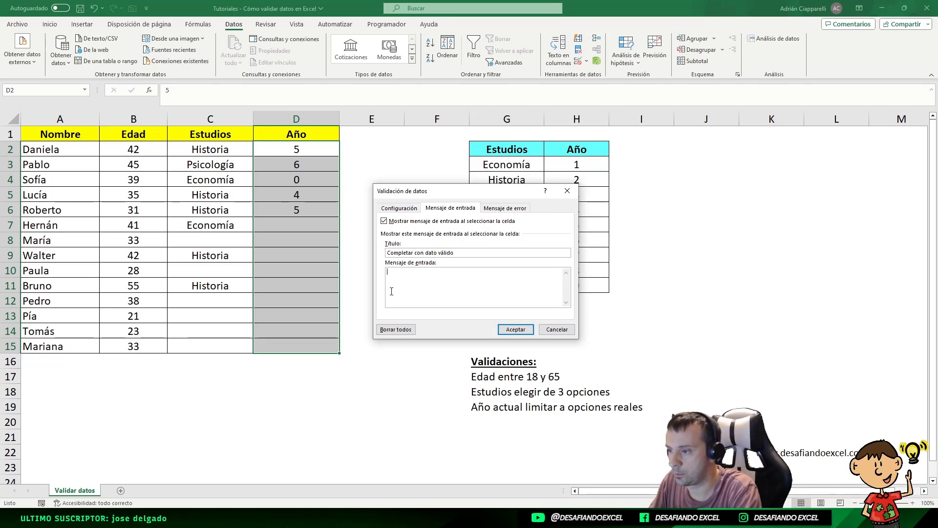
{"action": "type", "text": "Debe te"}
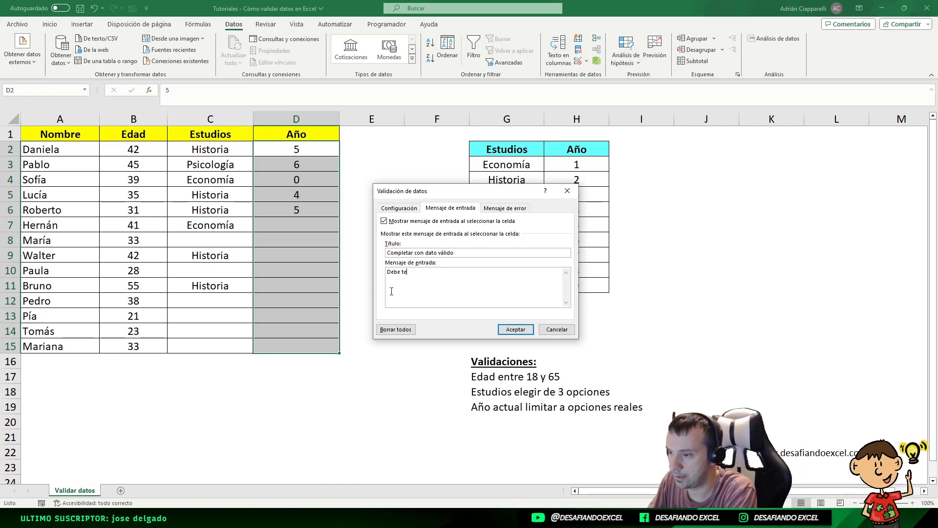
{"action": "type", "text": "ner menos de 2 digitos"}
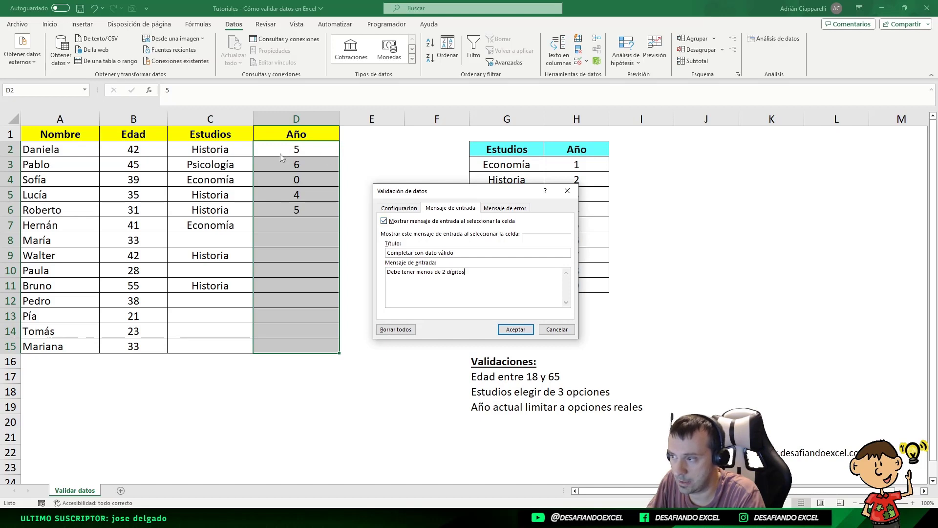
{"action": "left_click", "coordinate": [399, 207]}
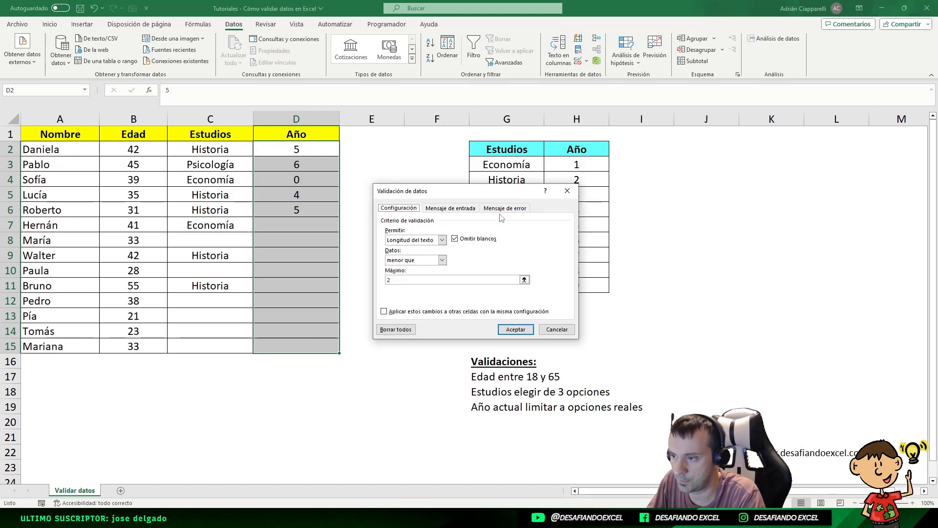
{"action": "left_click", "coordinate": [457, 209]}
{"action": "left_click", "coordinate": [515, 329]}
- Select several cells of the Año column, such as D8 and D5, to check their input message
{"action": "left_click", "coordinate": [377, 287]}
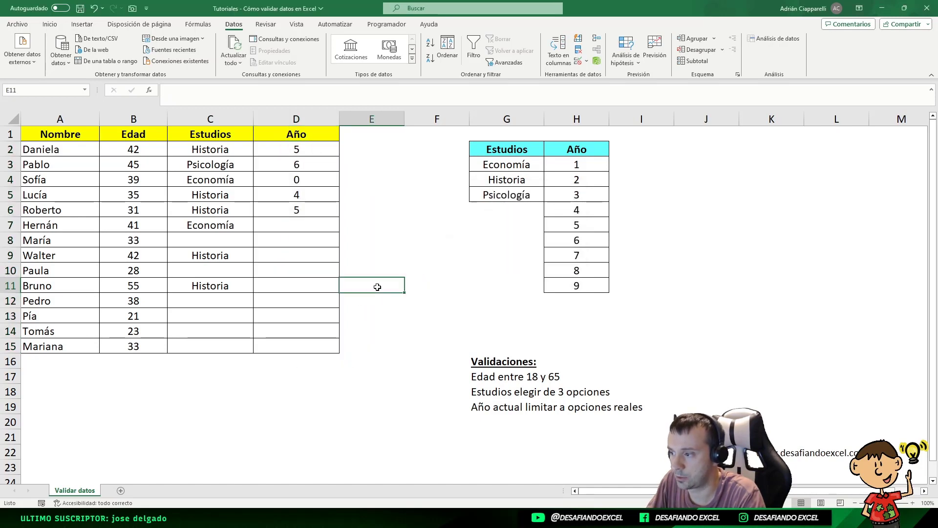
{"action": "left_click", "coordinate": [302, 284]}
{"action": "left_click", "coordinate": [304, 258]}
{"action": "left_click", "coordinate": [310, 236]}
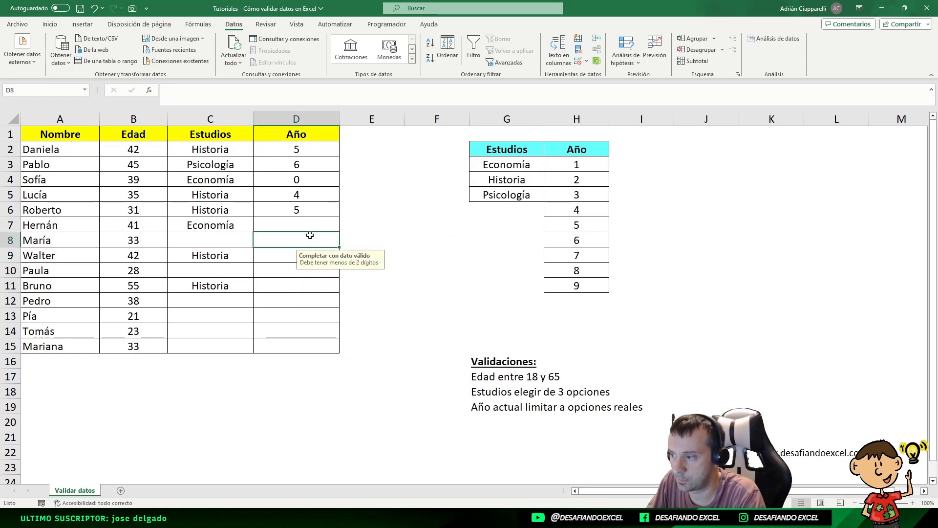
{"action": "left_click", "coordinate": [310, 197]}
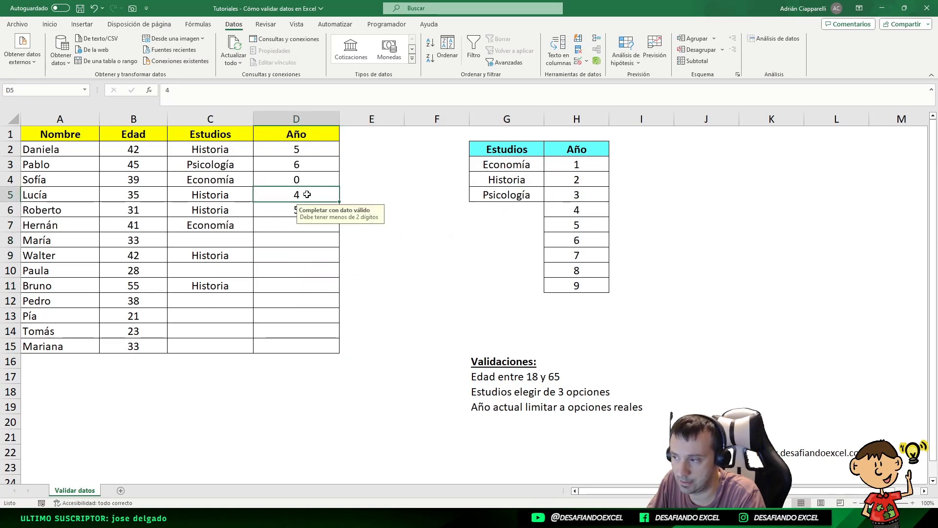